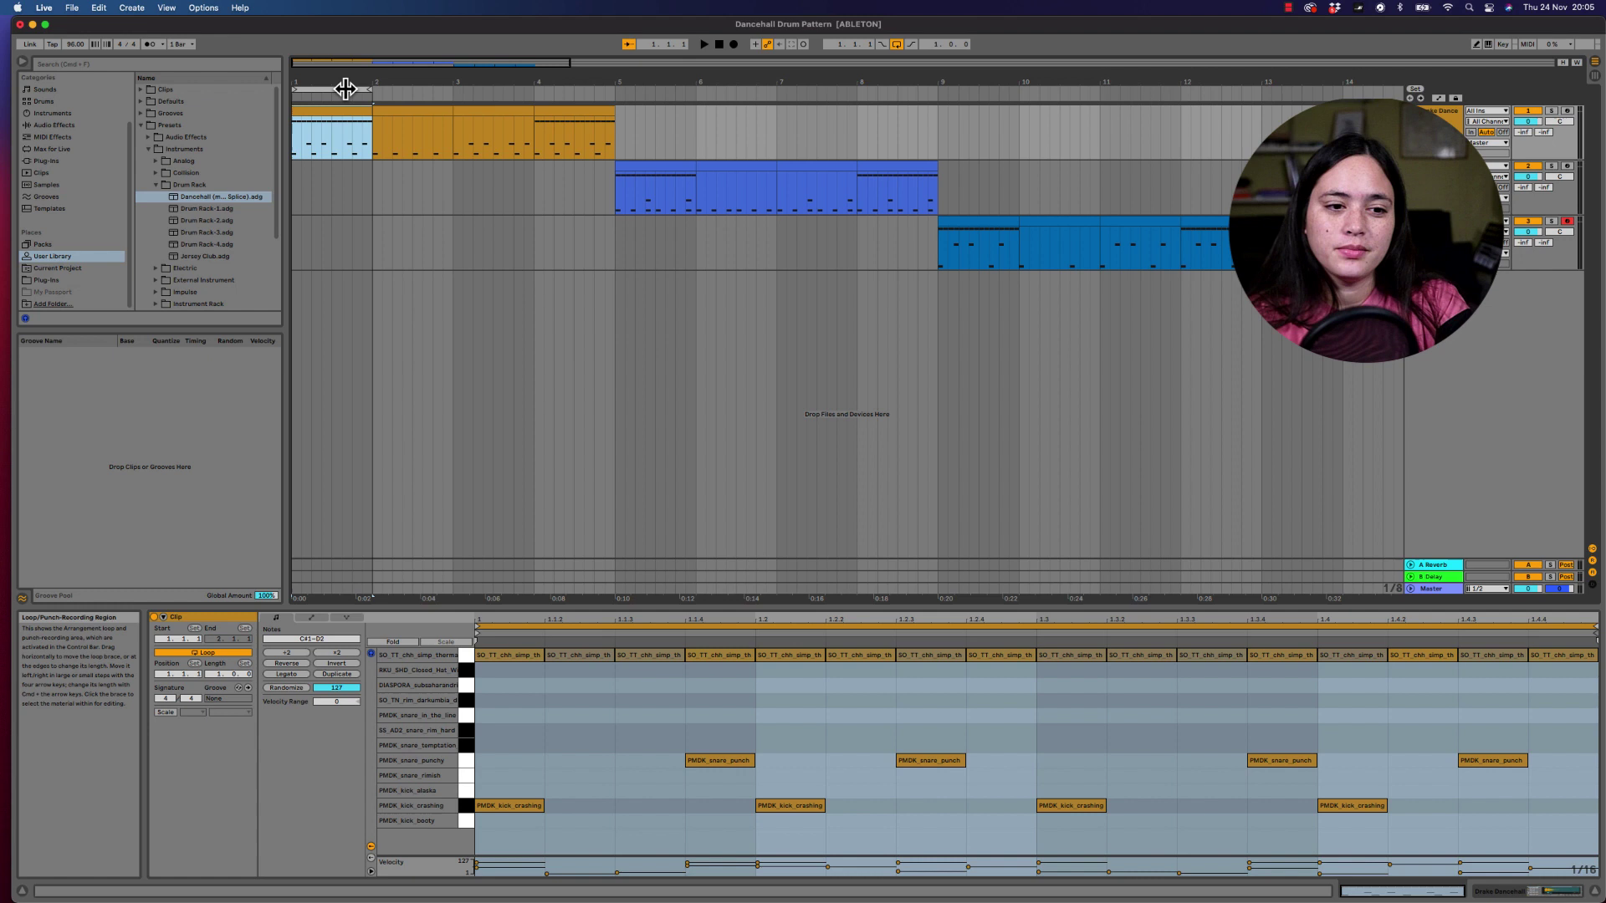
- Start playback, then select bar 2 and play its kick-only pattern
{"action": "key", "text": "space"}
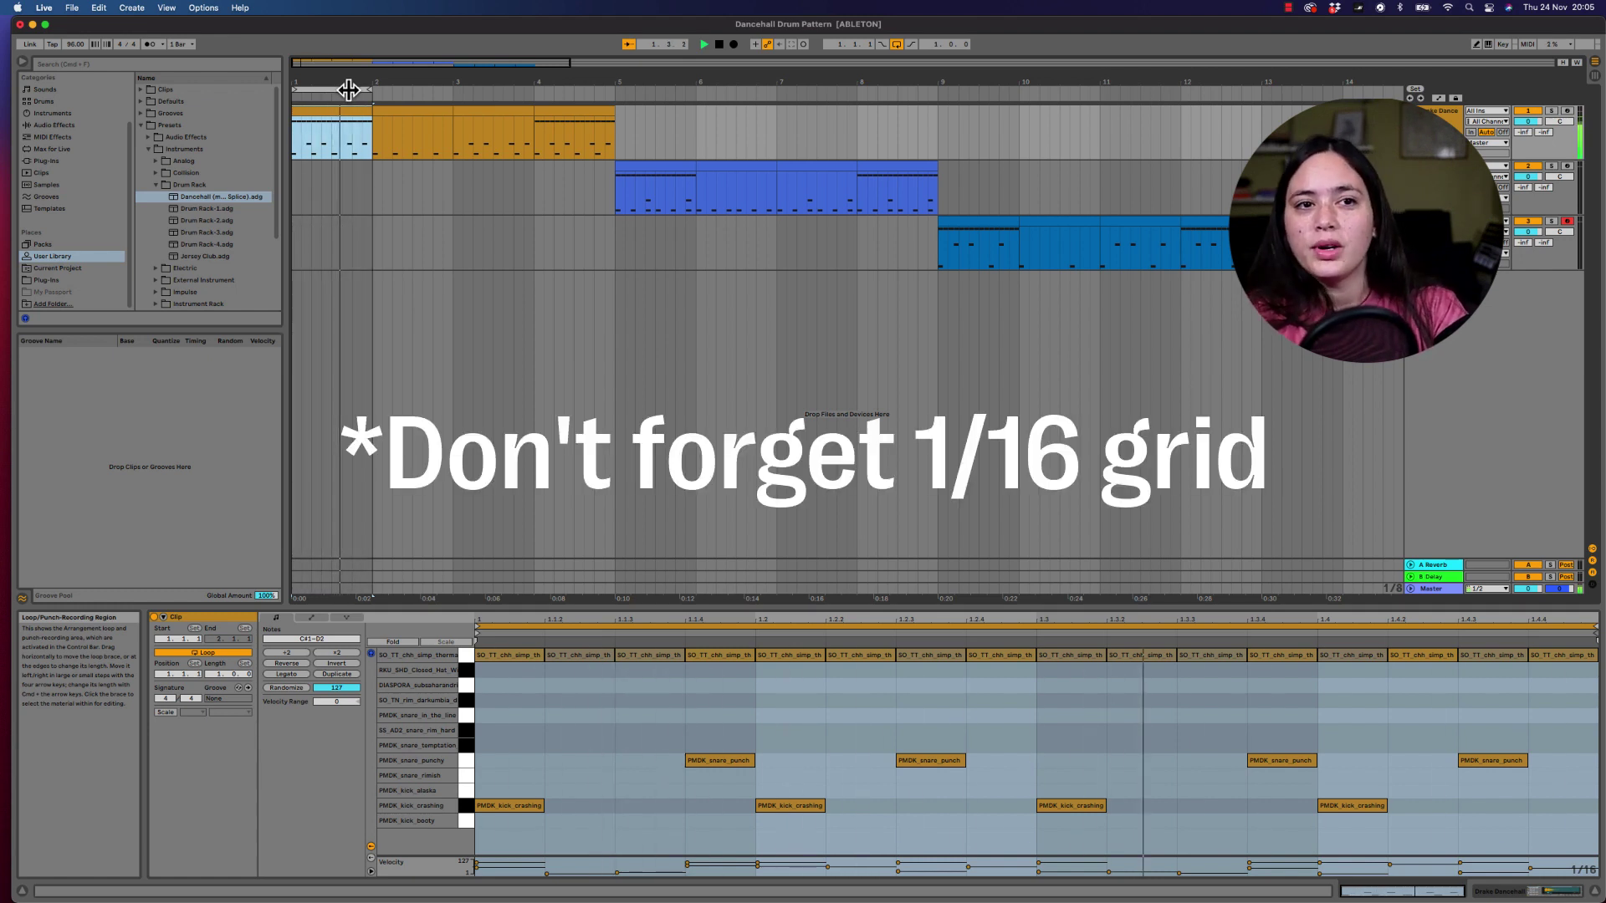
{"action": "left_click", "coordinate": [396, 116]}
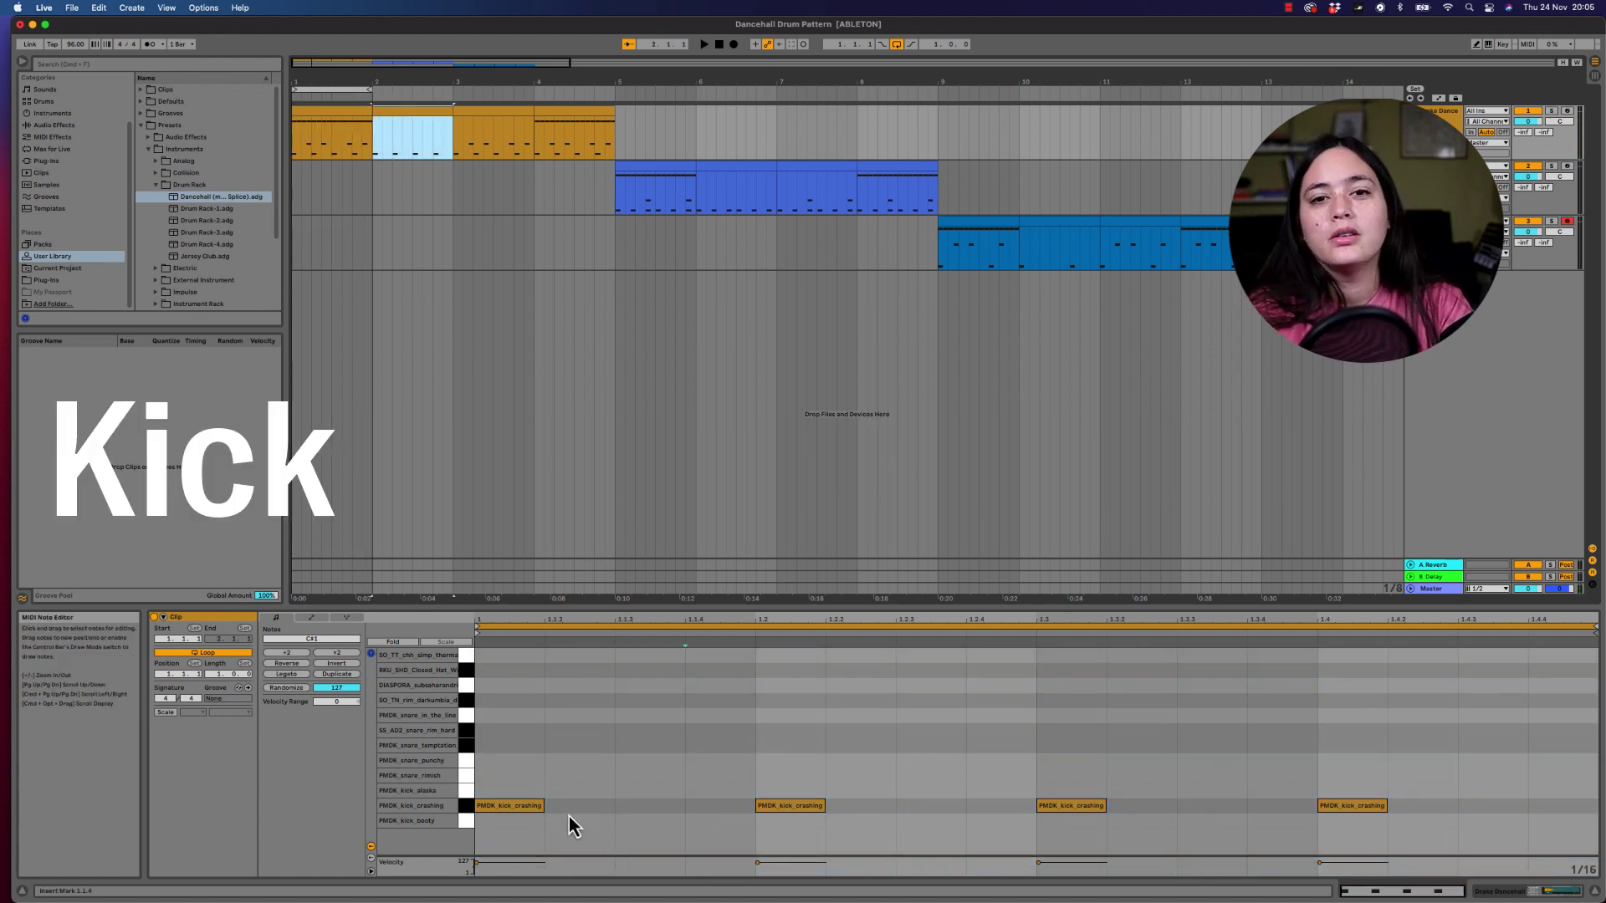
{"action": "key", "text": "space"}
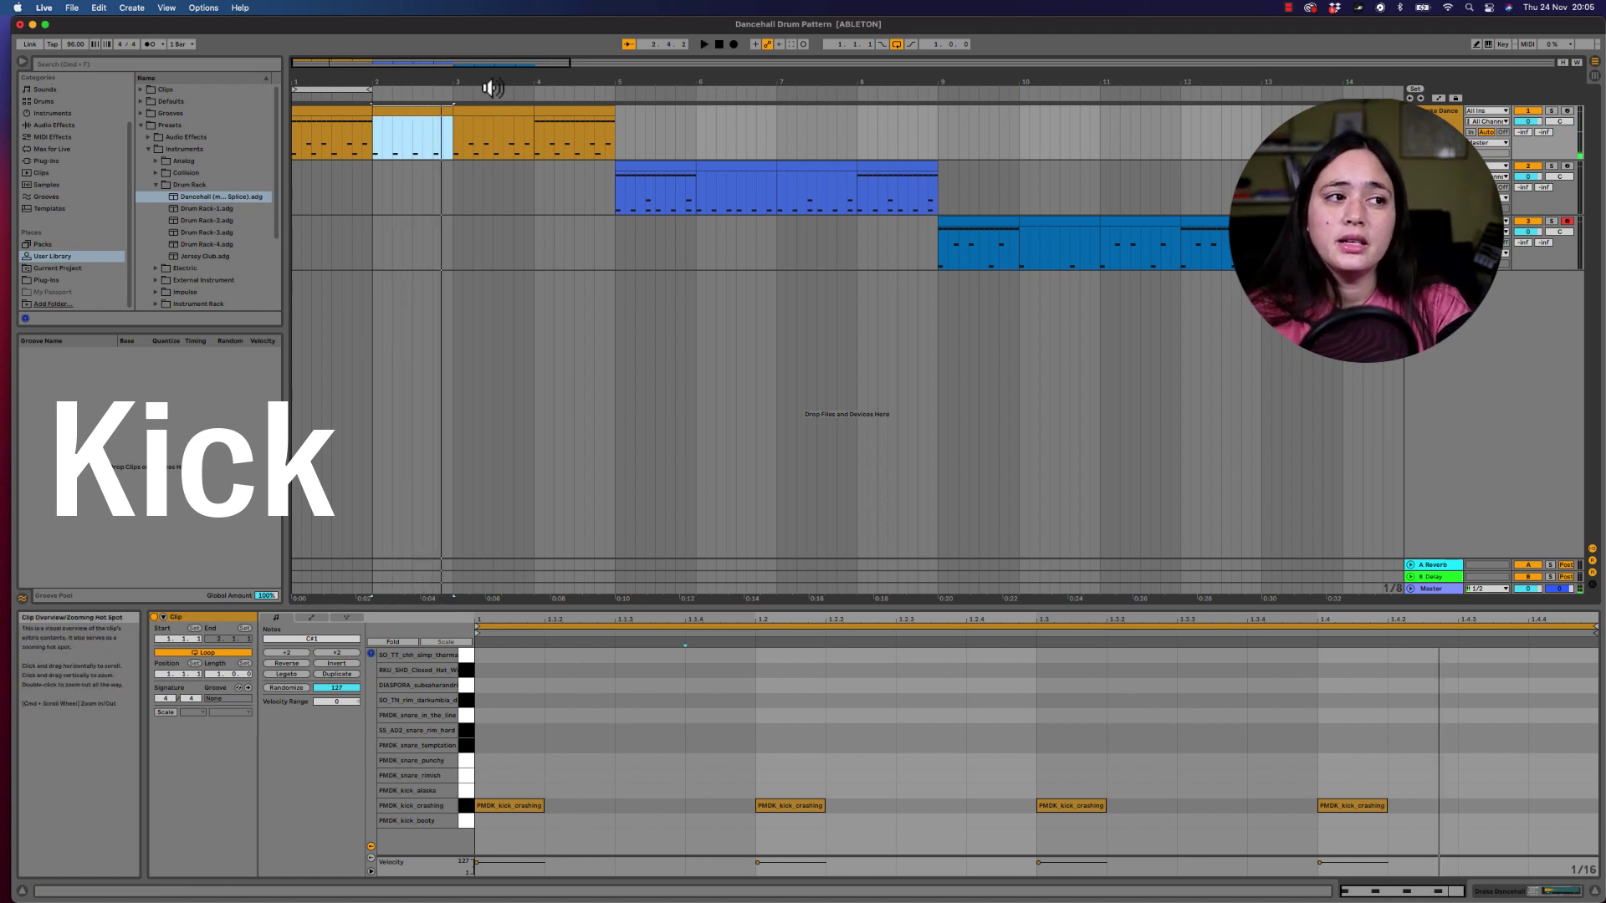
- Select bar 3 and play its kicks-and-snares pattern, then stop
{"action": "left_click", "coordinate": [495, 117]}
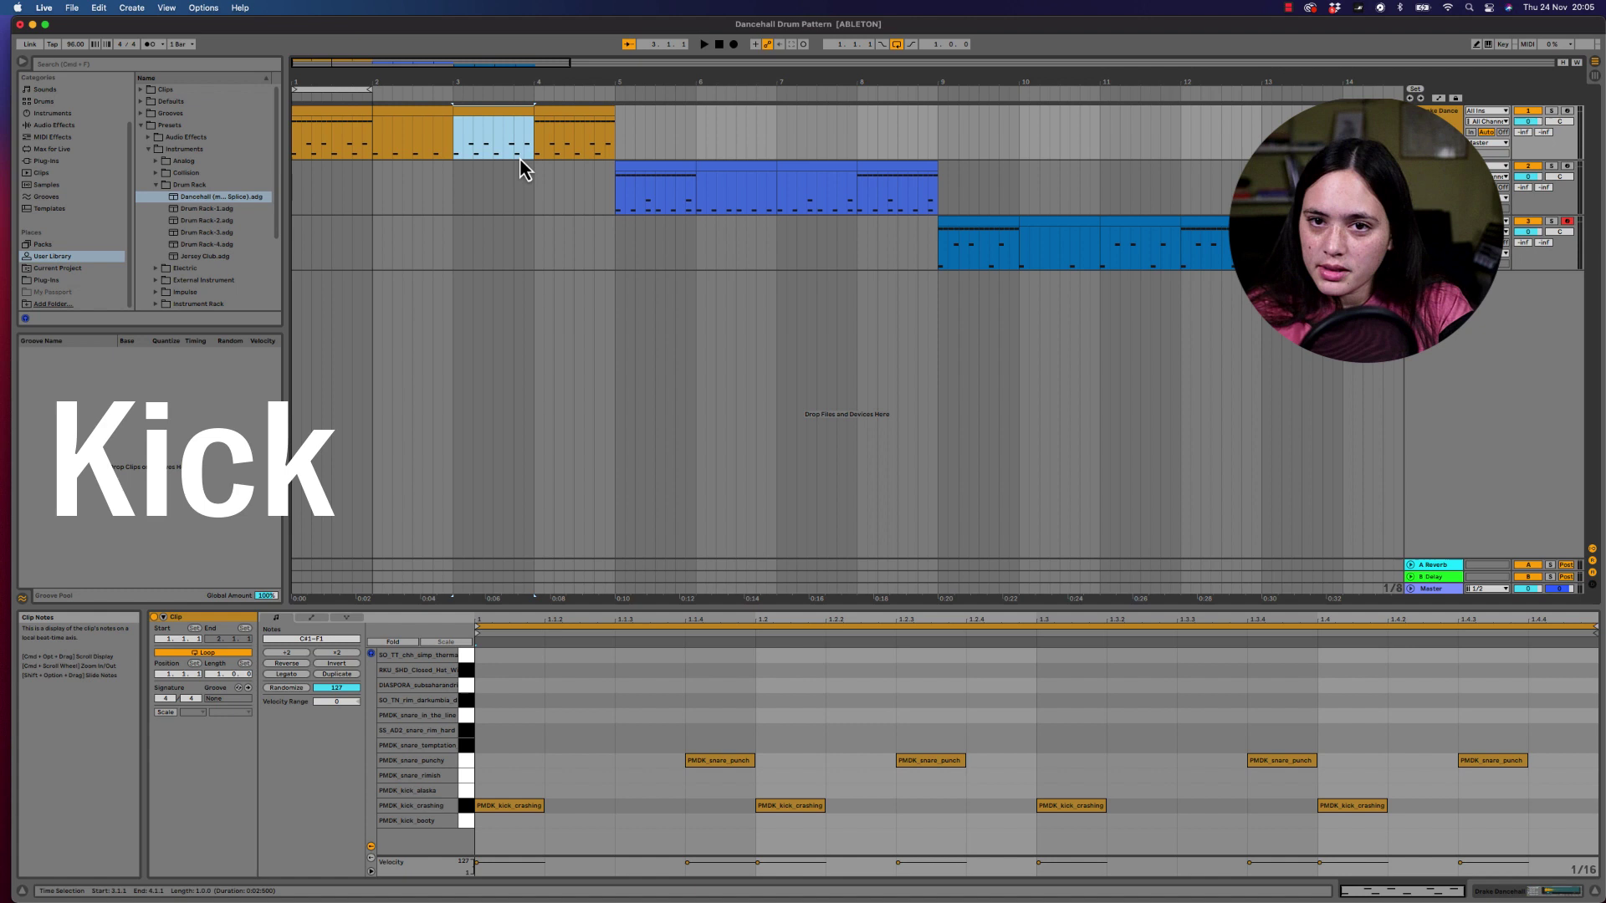
{"action": "key", "text": "space"}
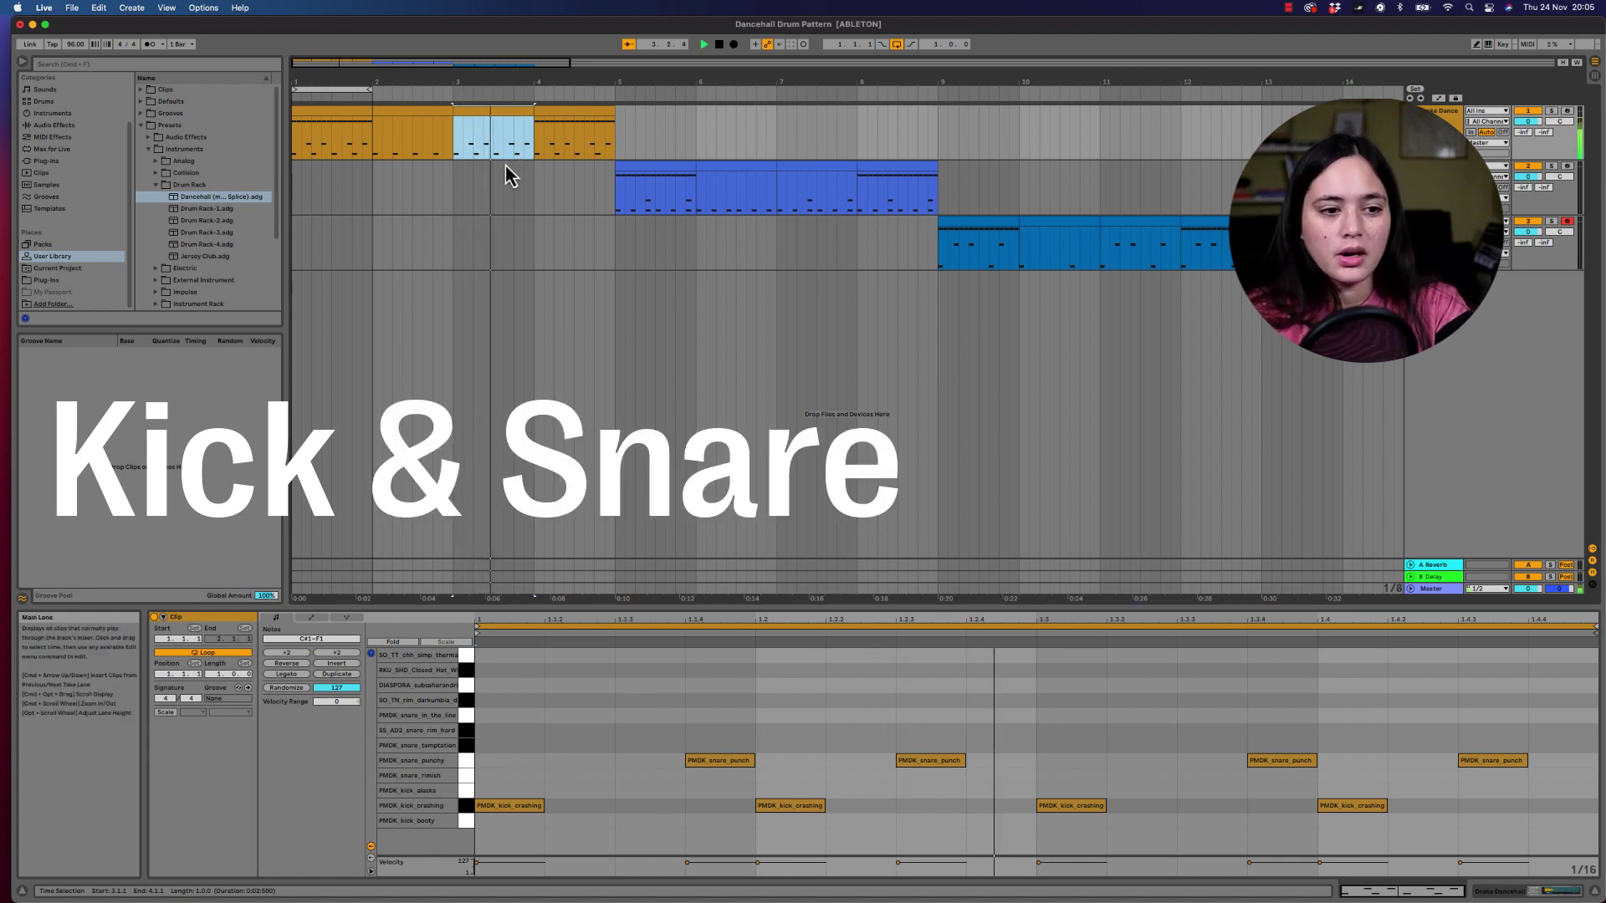
{"action": "key", "text": "space"}
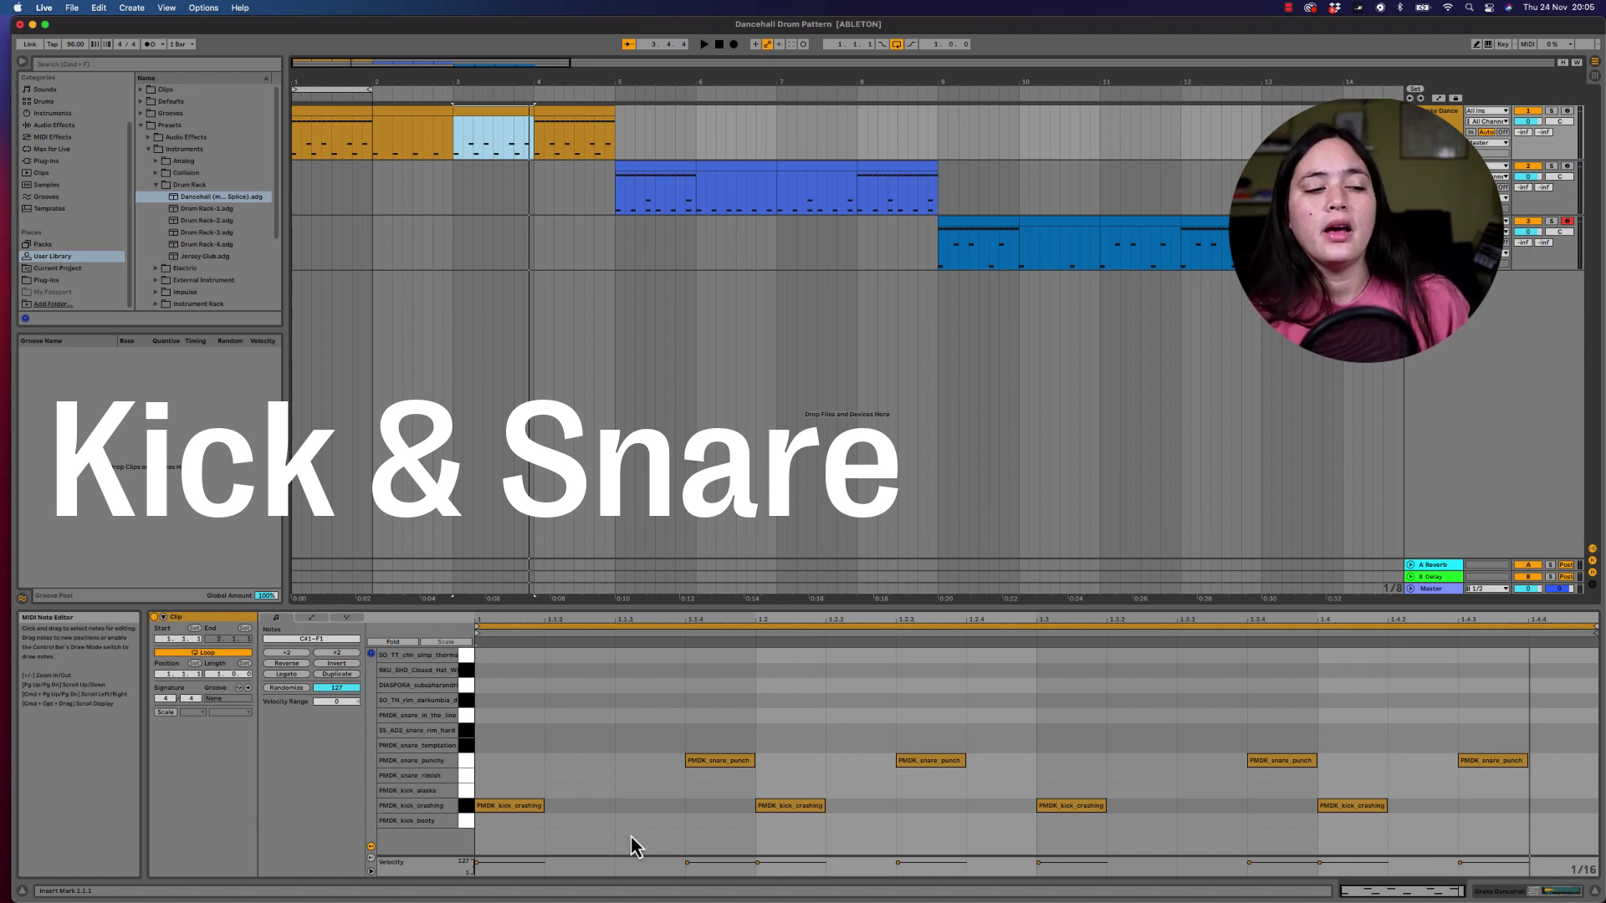
- Step through the four kicks (1.1.1, 1.2, 1.3, 1.4) and snares (1.1.4, 1.2.3, 1.3.4, 1.4.3)
{"action": "left_click", "coordinate": [524, 801]}
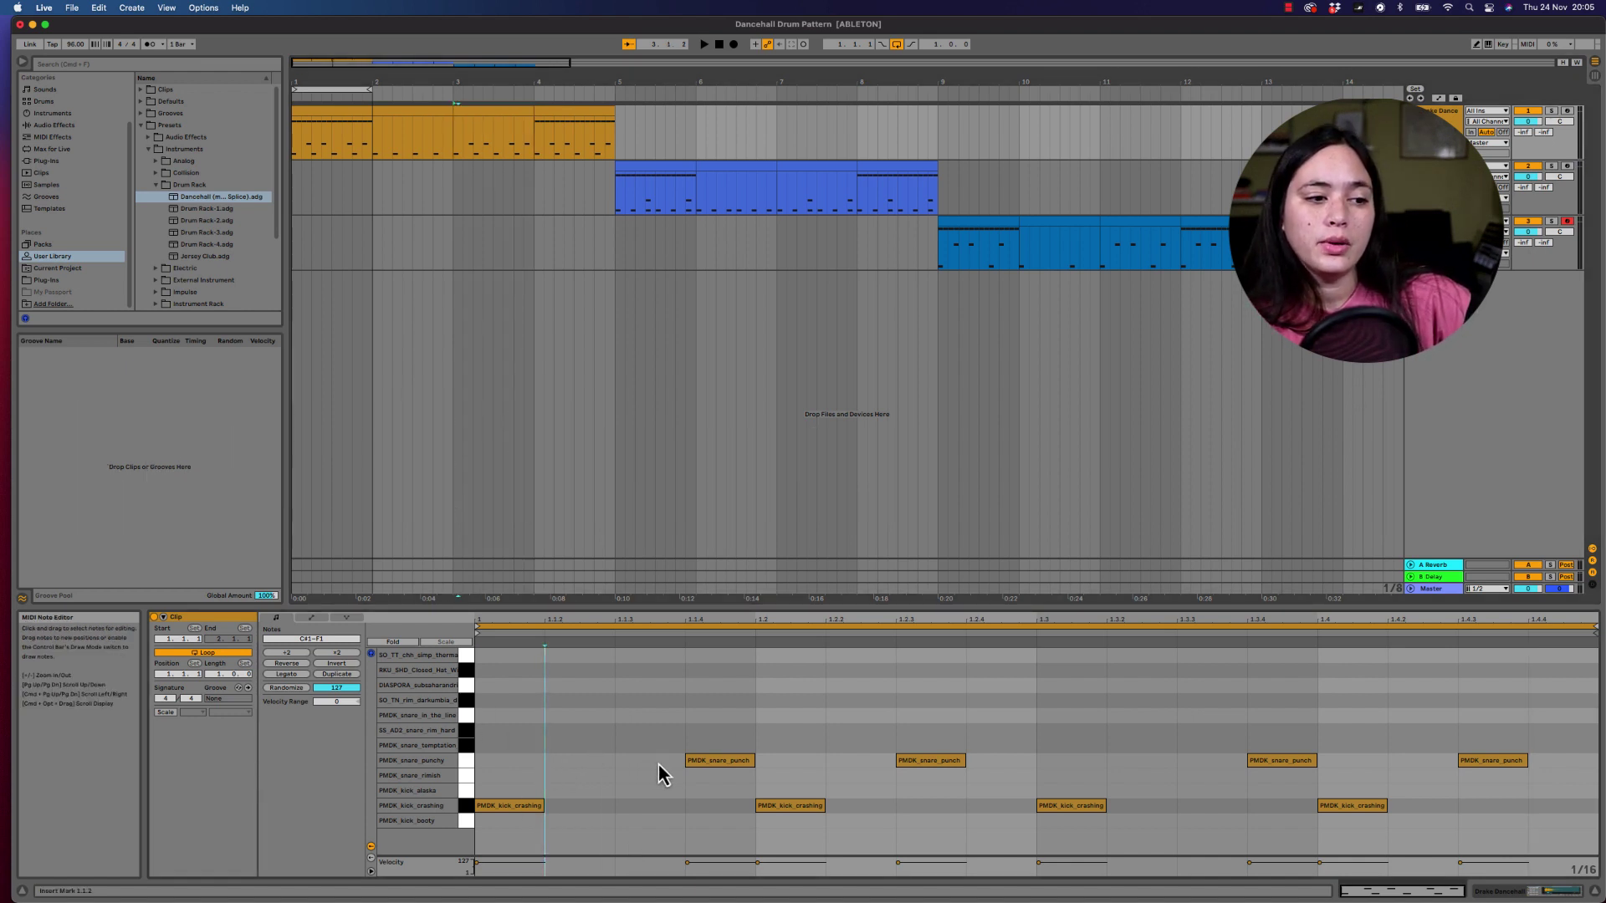
{"action": "left_click", "coordinate": [714, 762]}
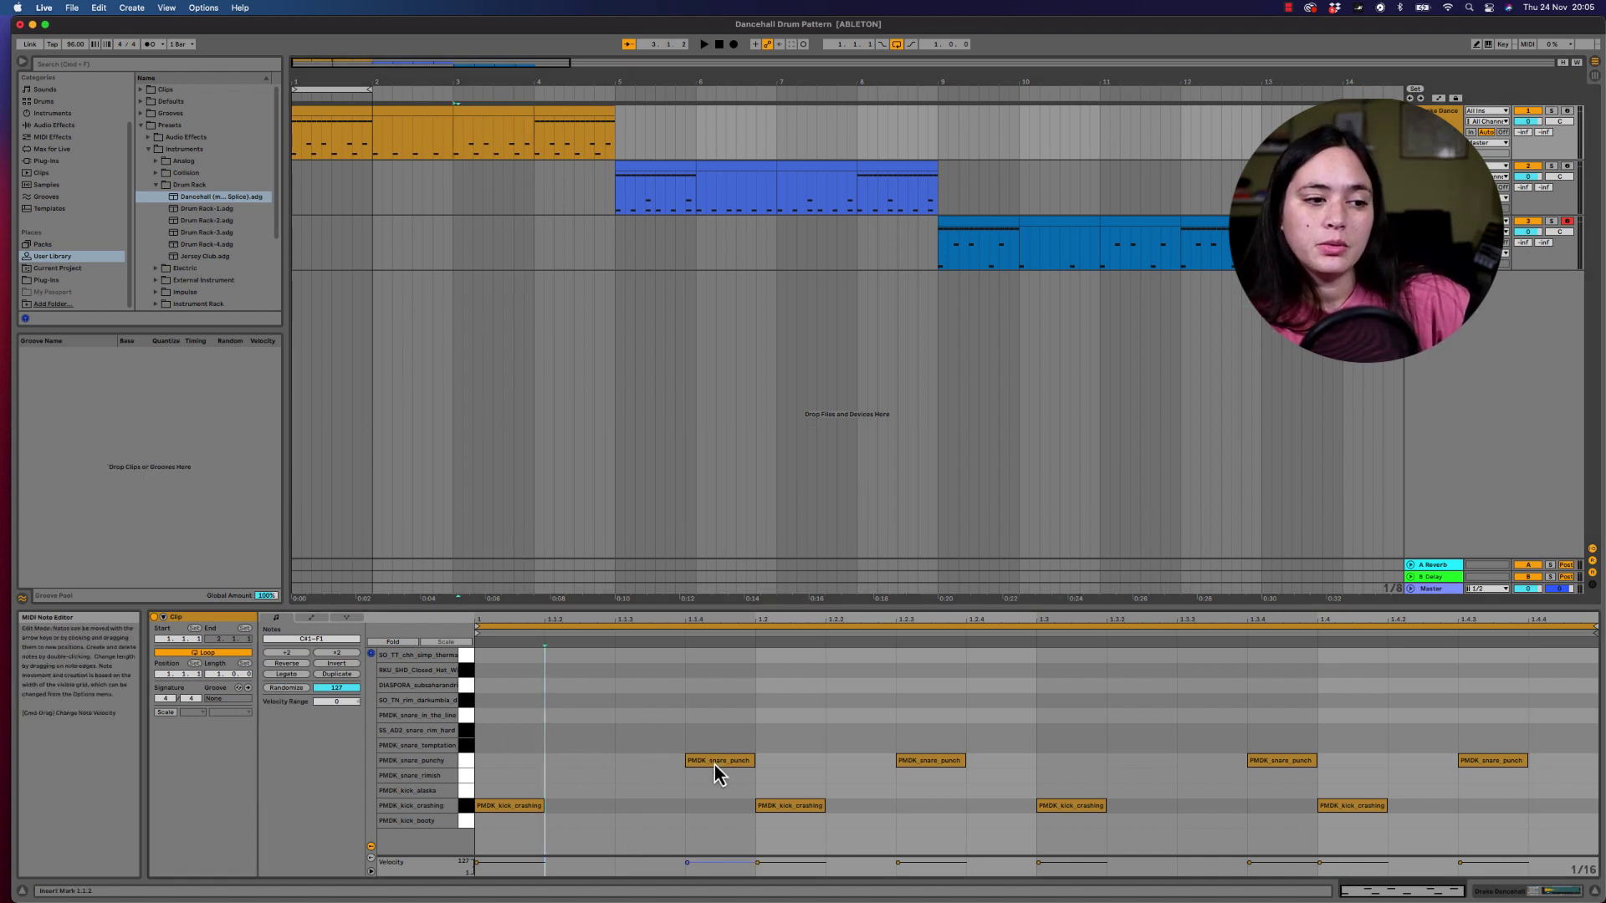
{"action": "left_click", "coordinate": [790, 806]}
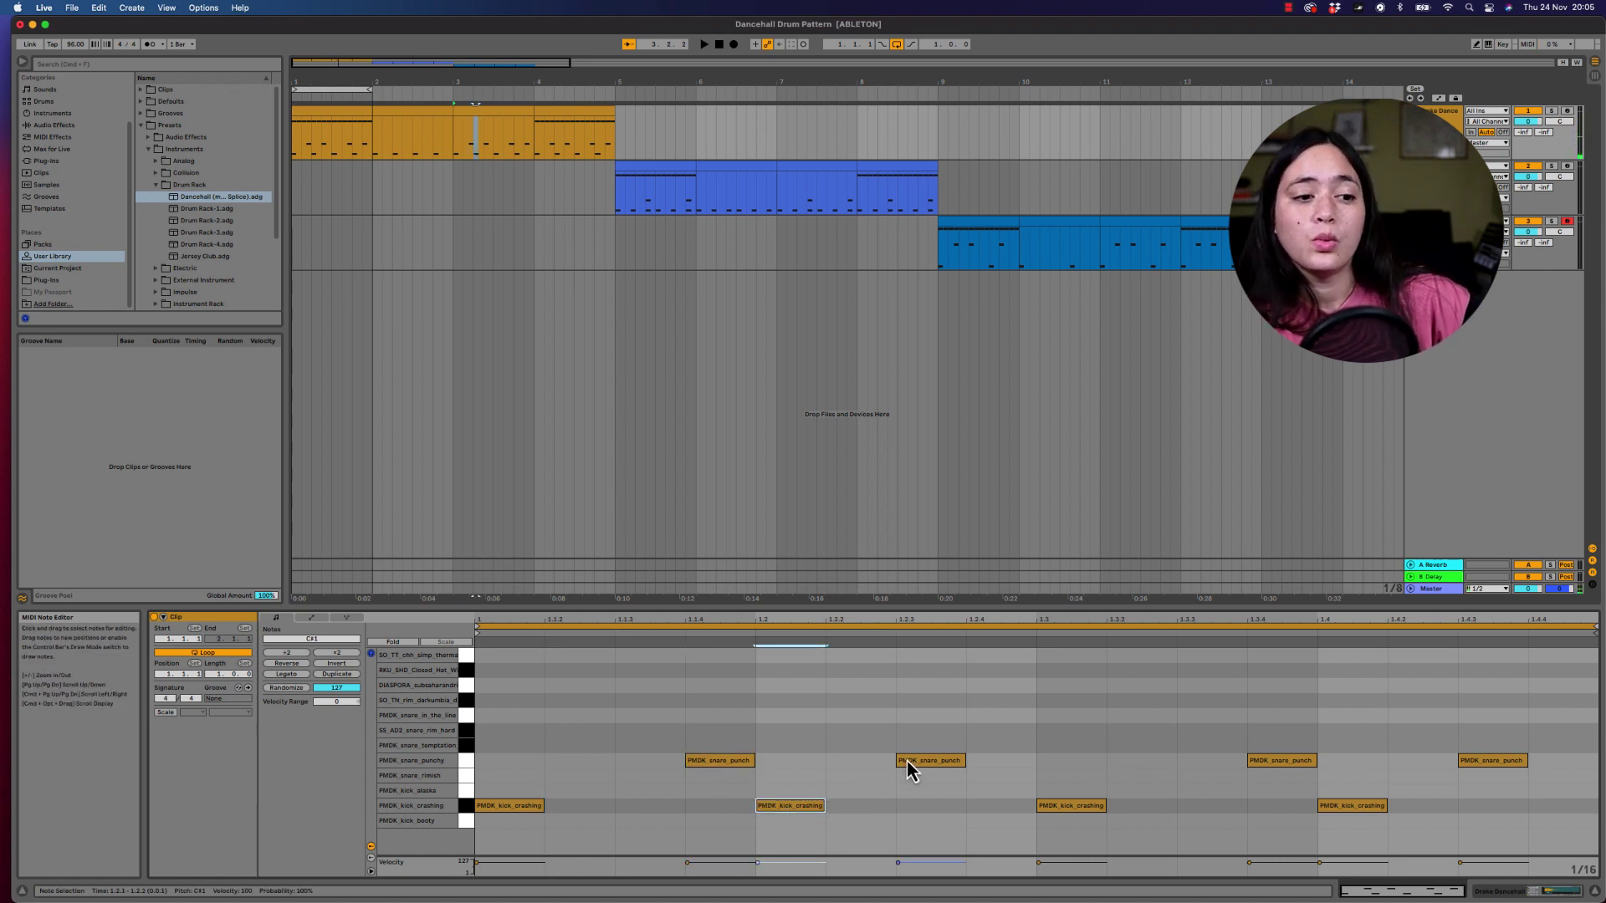
{"action": "left_click", "coordinate": [936, 762]}
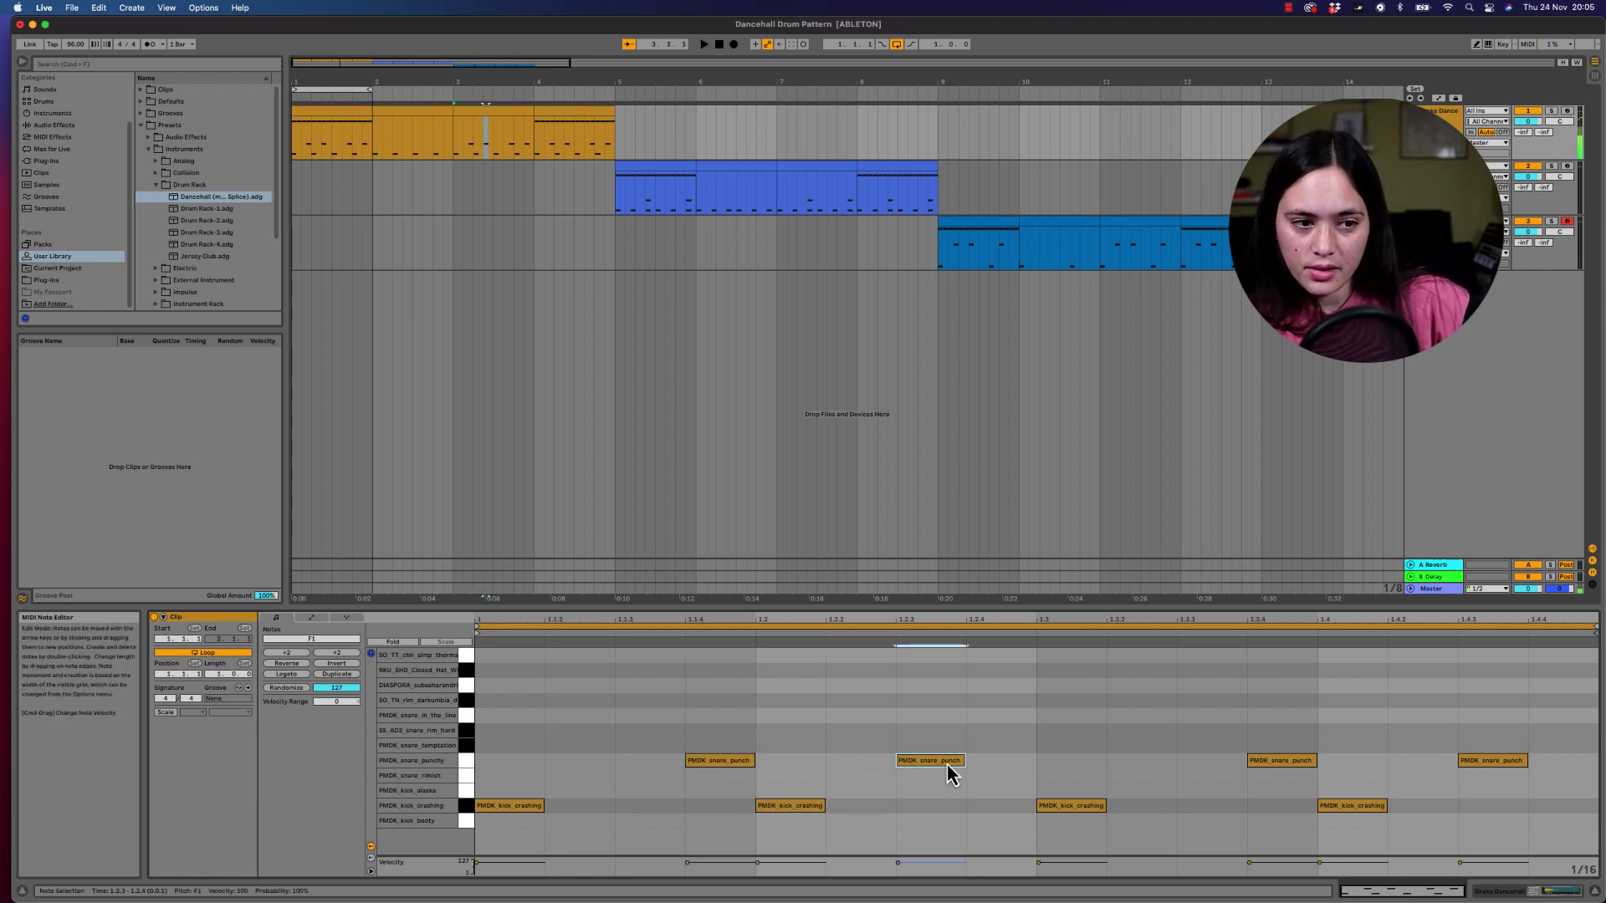
{"action": "left_click", "coordinate": [1060, 808]}
{"action": "left_click", "coordinate": [1278, 761]}
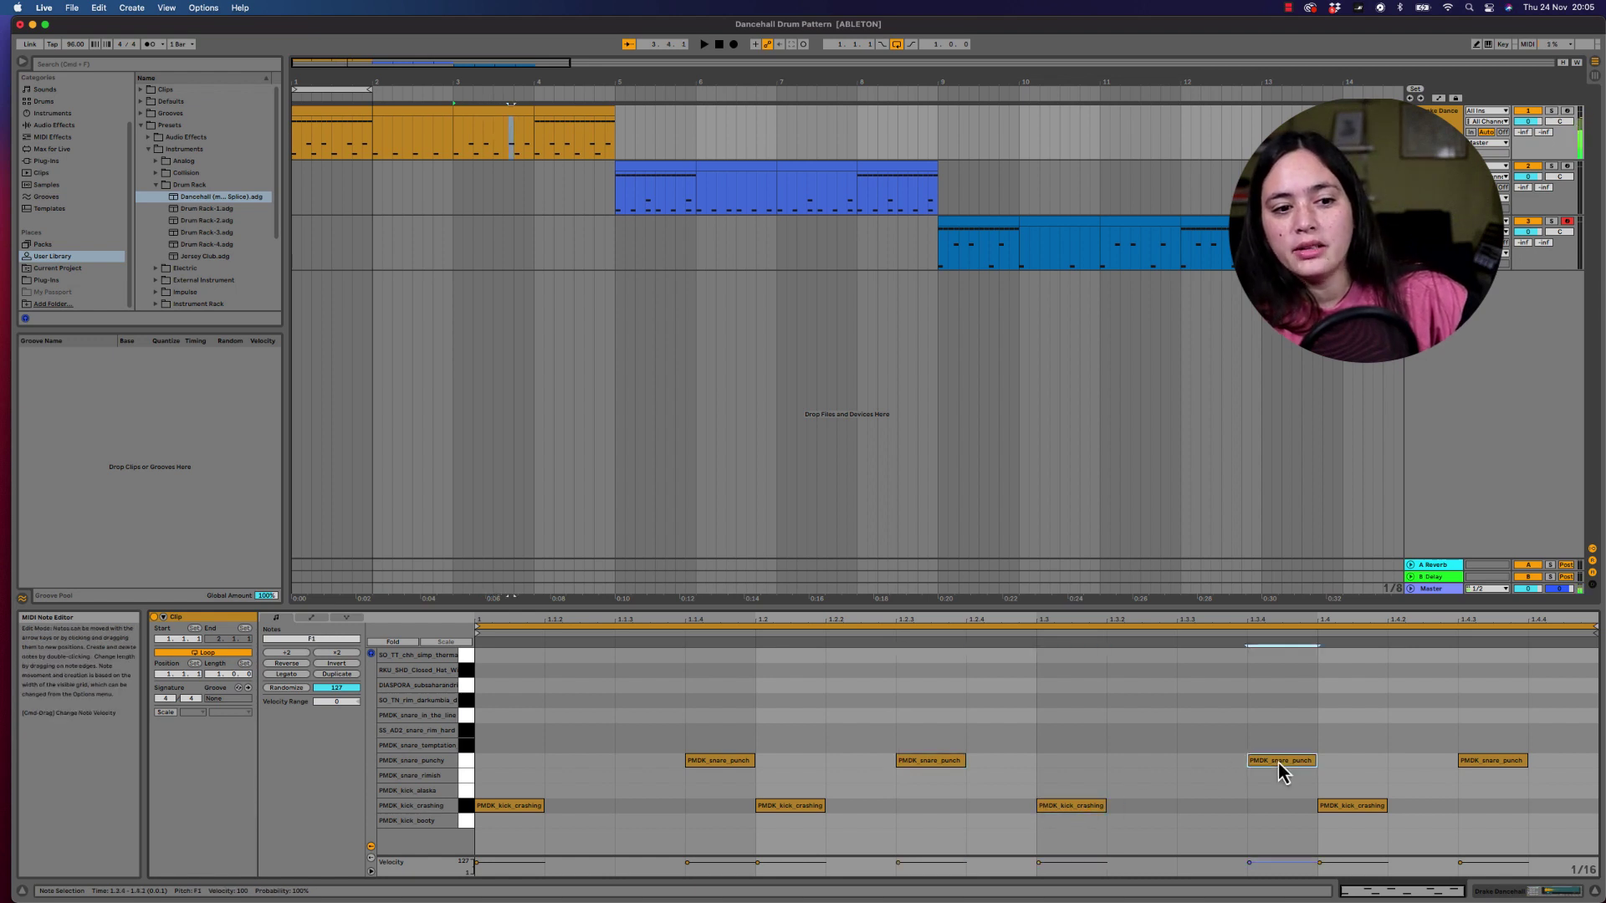
{"action": "left_click", "coordinate": [1347, 803]}
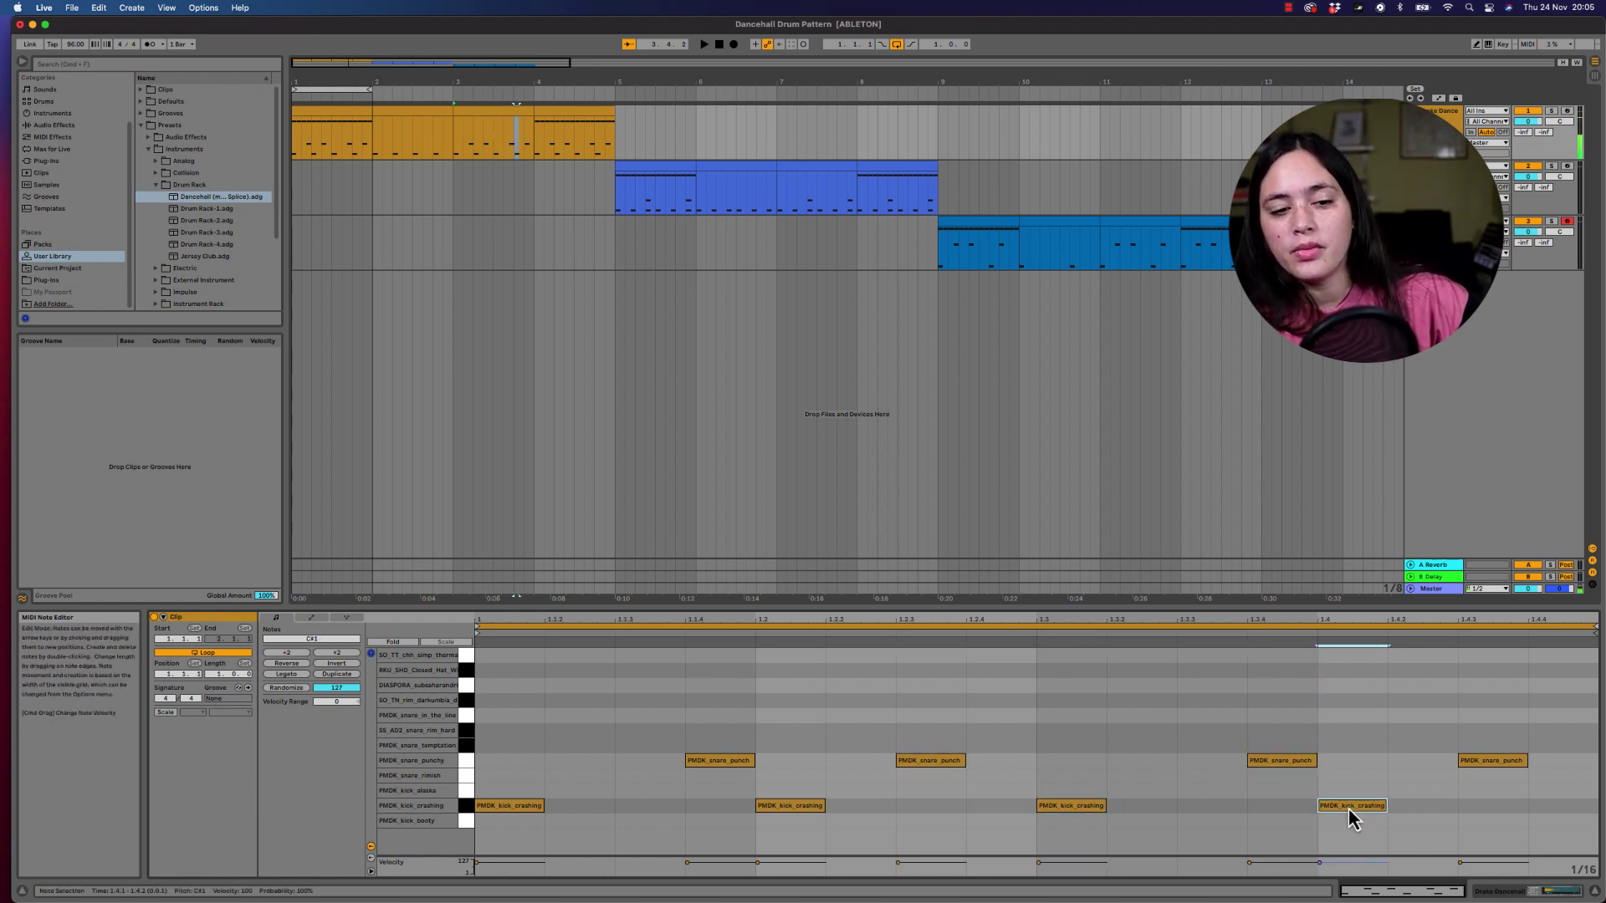
{"action": "left_click", "coordinate": [1503, 759]}
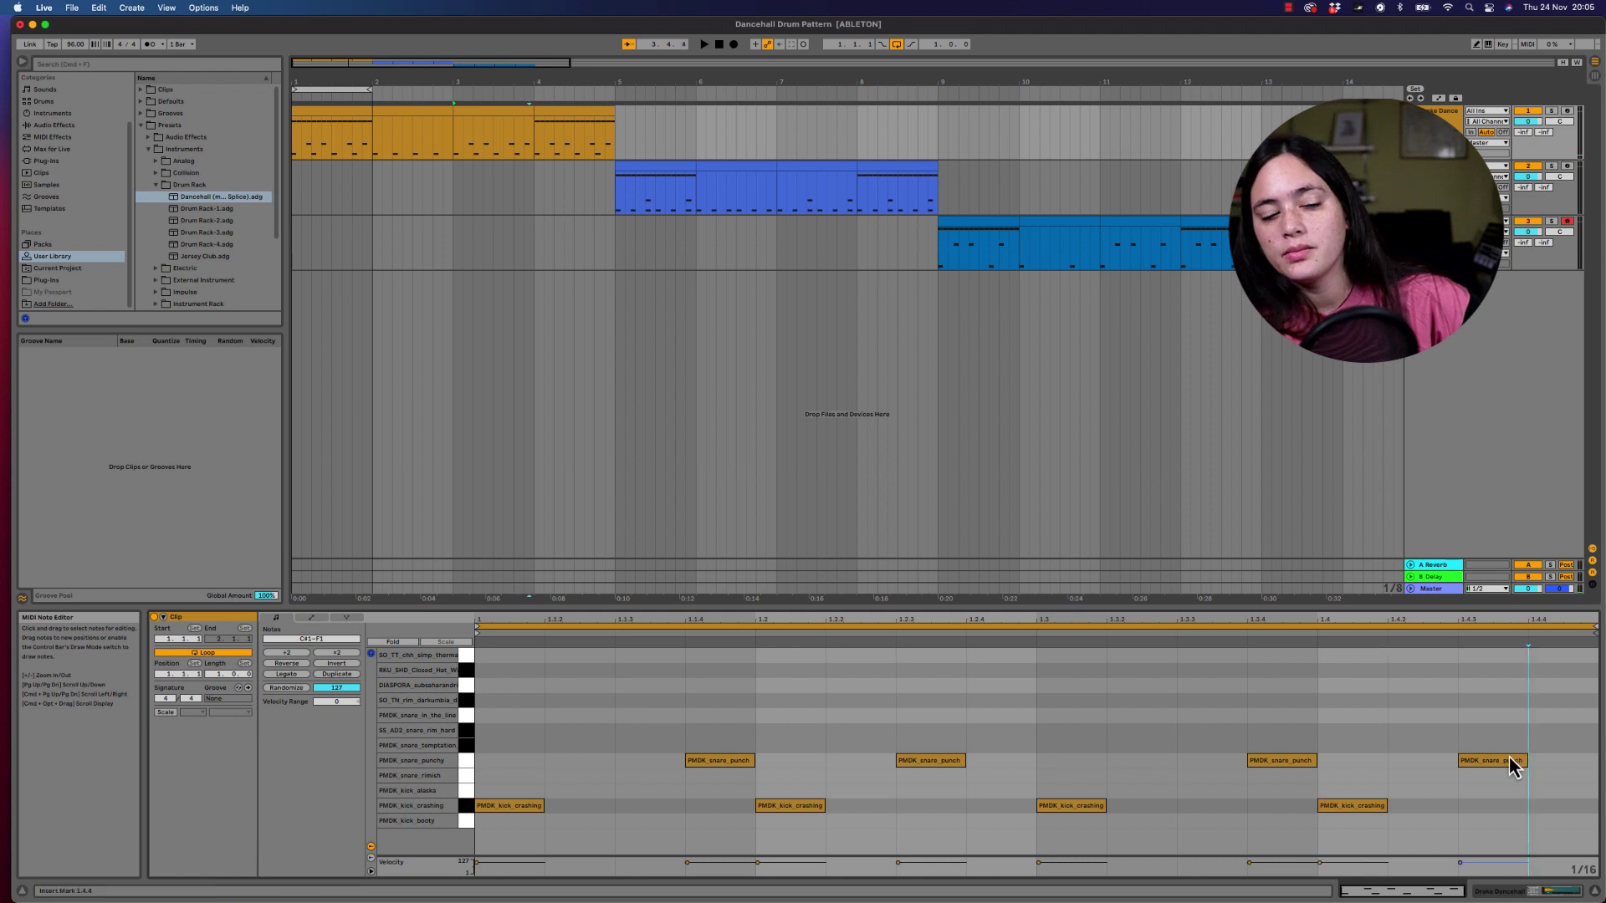
- Marquee-select the first and last four kick/snare notes, then play bar 4 with hi-hats
{"action": "left_click_drag", "start_coordinate": [984, 823], "coordinate": [482, 736]}
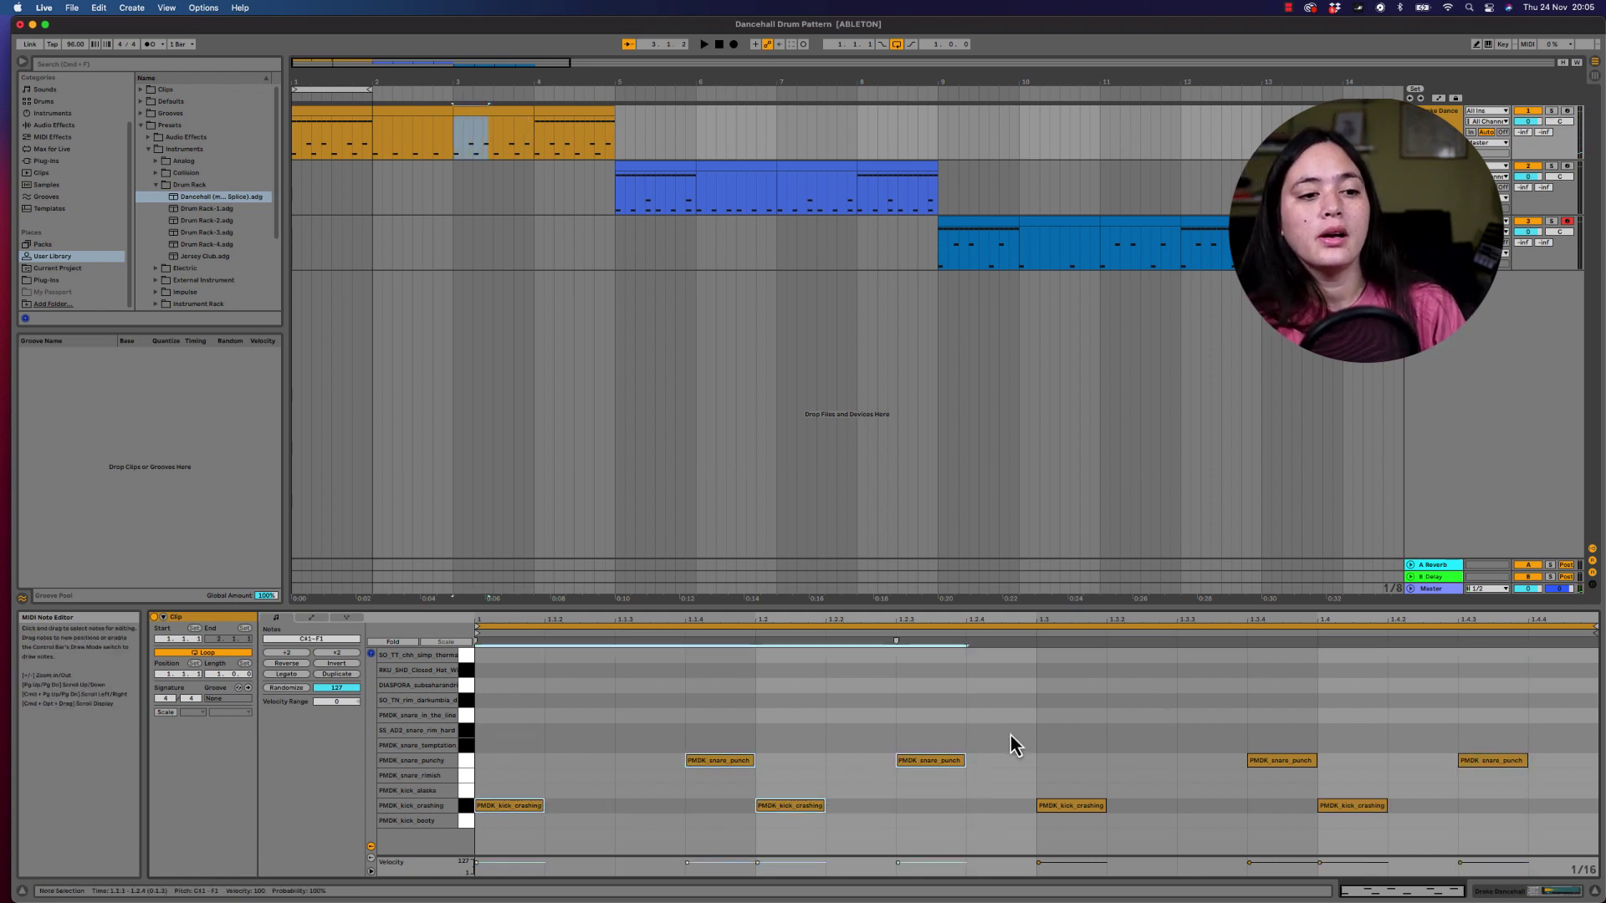
{"action": "left_click_drag", "start_coordinate": [1033, 711], "coordinate": [1561, 813]}
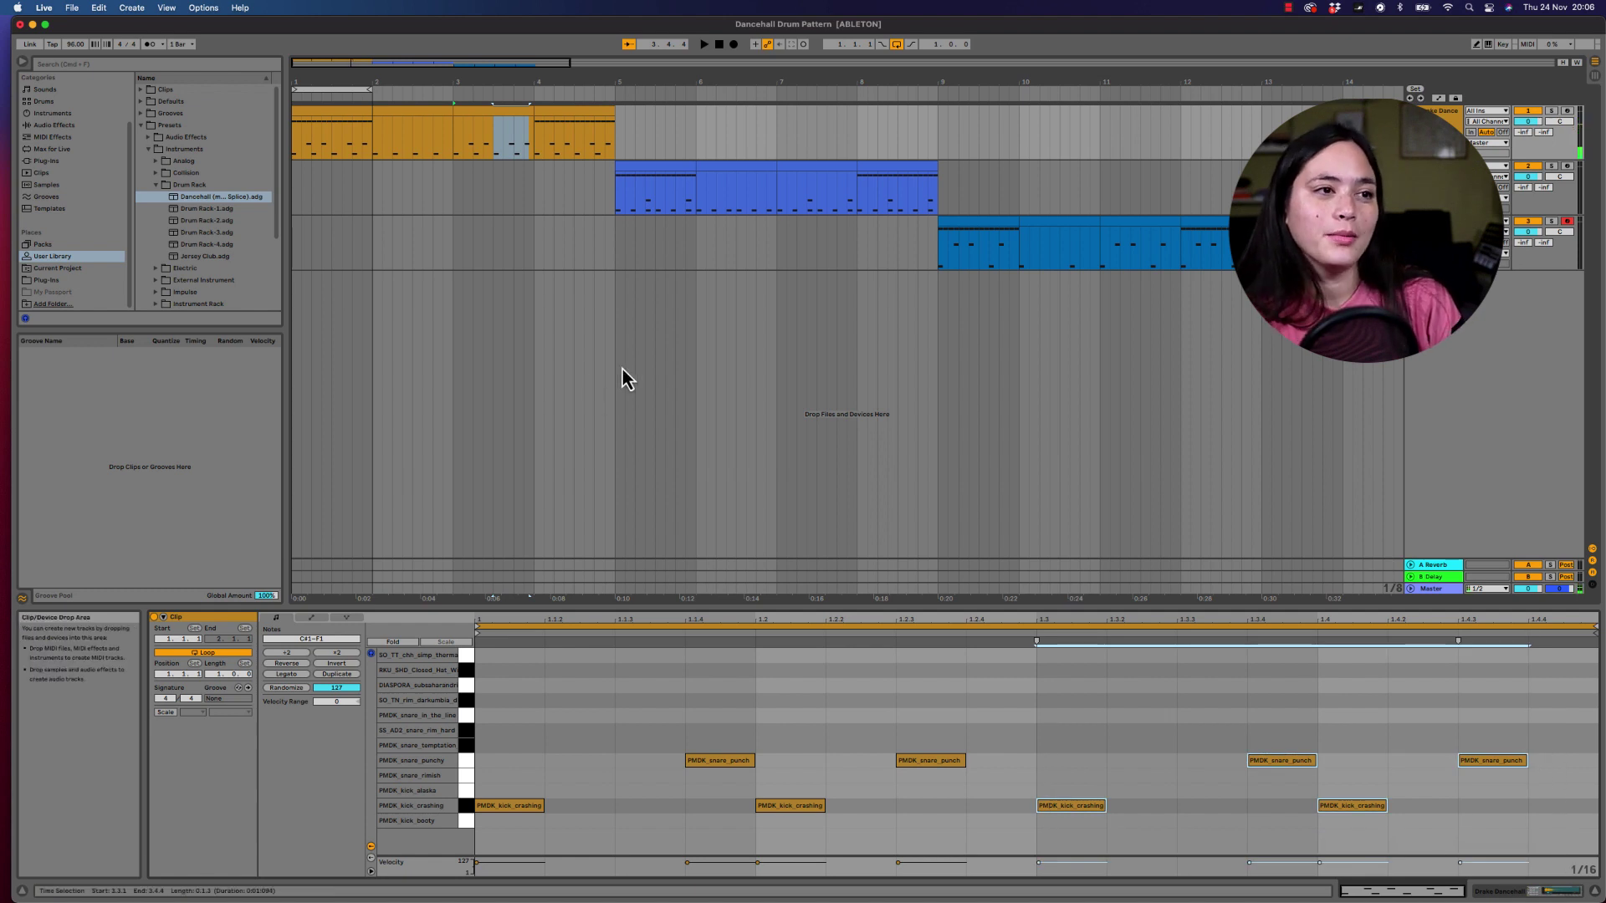
{"action": "left_click", "coordinate": [600, 114]}
{"action": "key", "text": "space"}
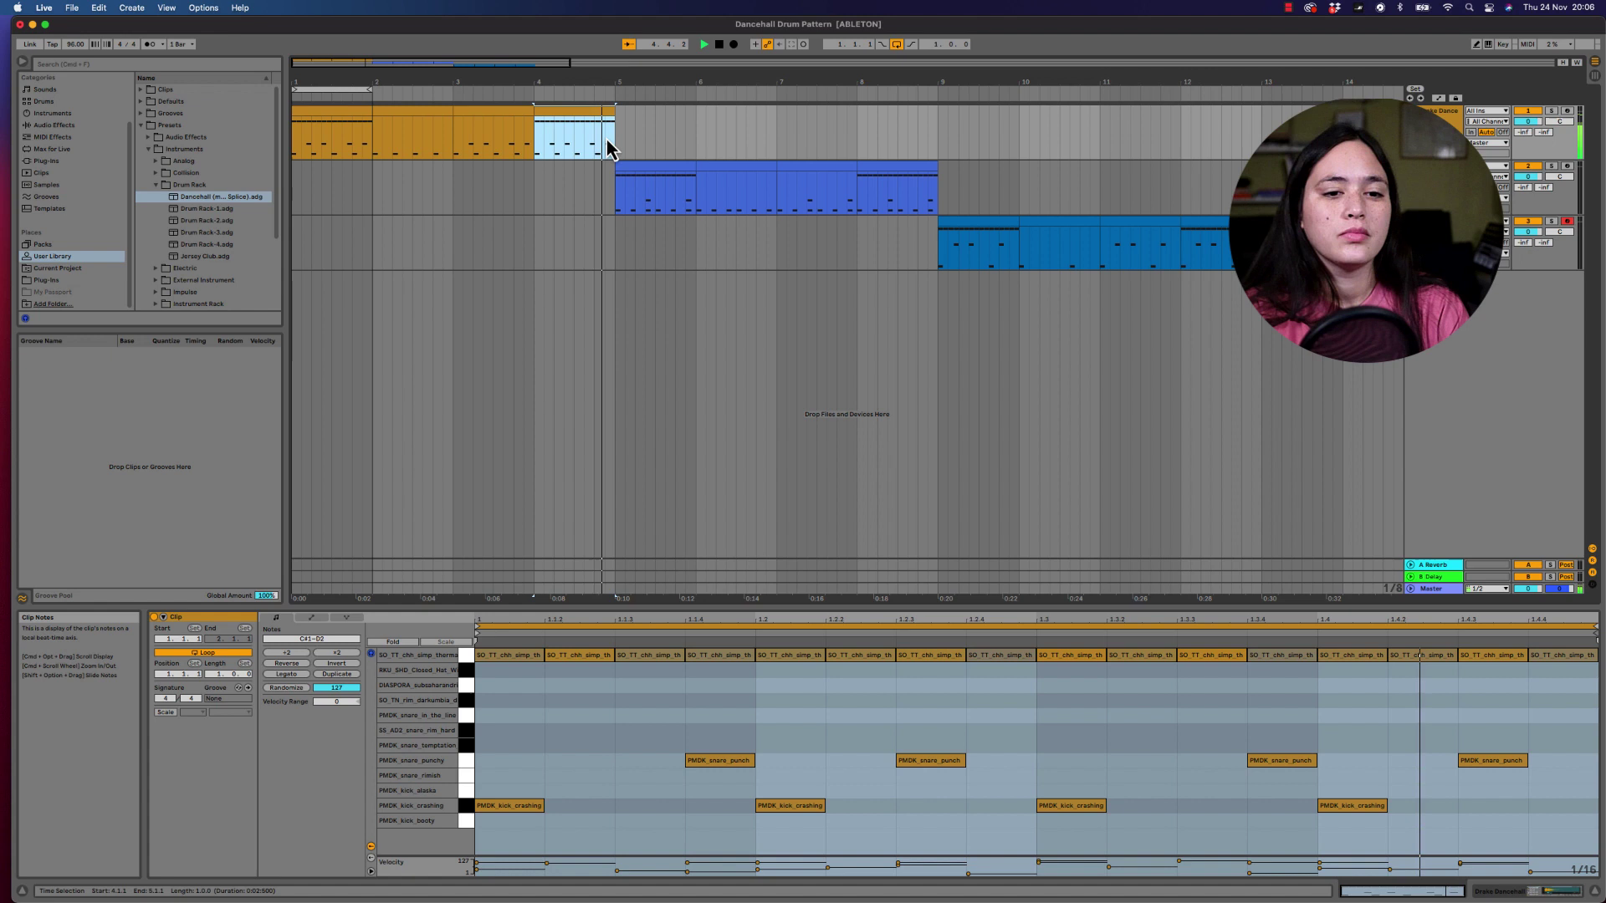
- Stop playback and box-select the 16 hi-hat notes in the SO_TT_chh row
{"action": "key", "text": "space"}
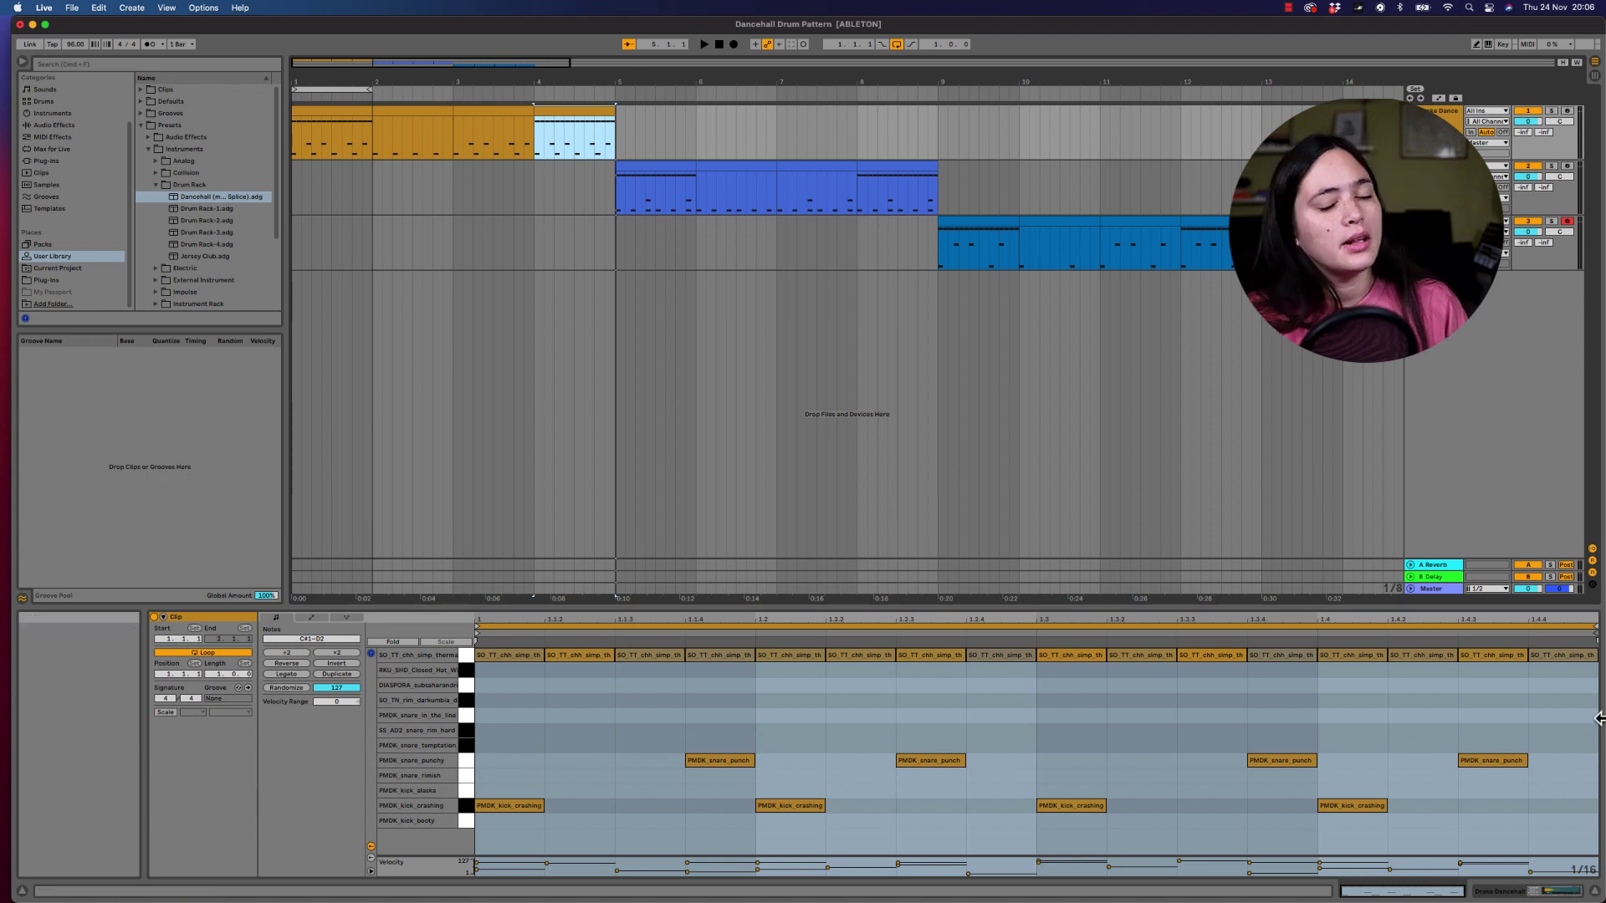
{"action": "left_click_drag", "start_coordinate": [1556, 679], "coordinate": [489, 427]}
{"action": "mouse_move", "coordinate": [309, 674]}
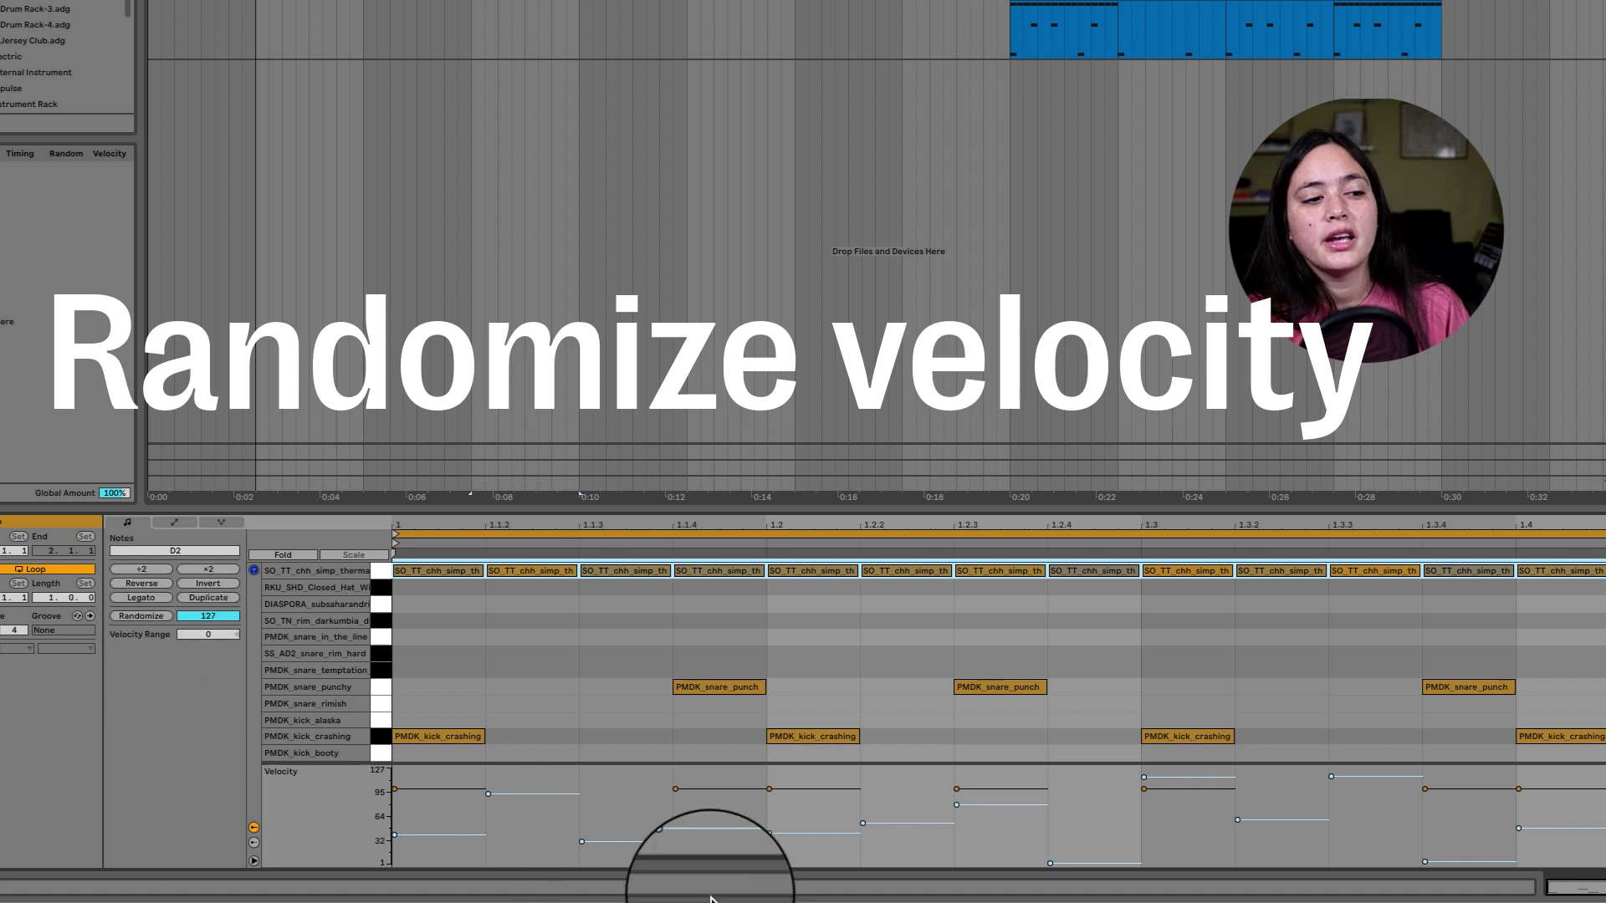
- Randomize the selected hi-hat velocities twice with the Notes panel's Randomize button
{"action": "left_click", "coordinate": [143, 615]}
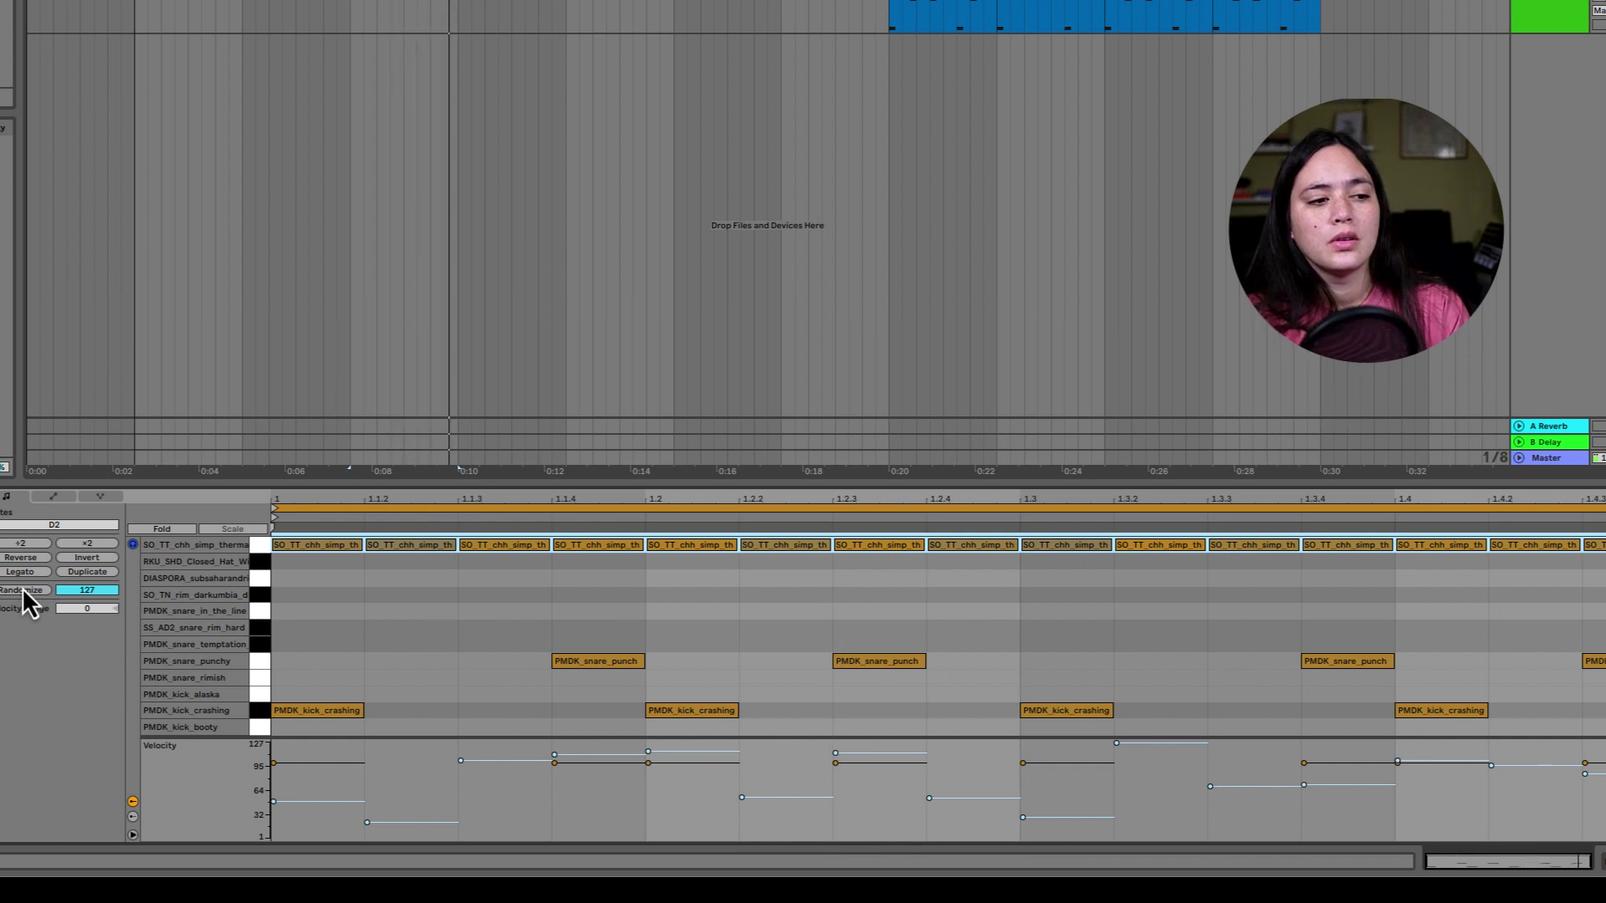
{"action": "left_click", "coordinate": [23, 591]}
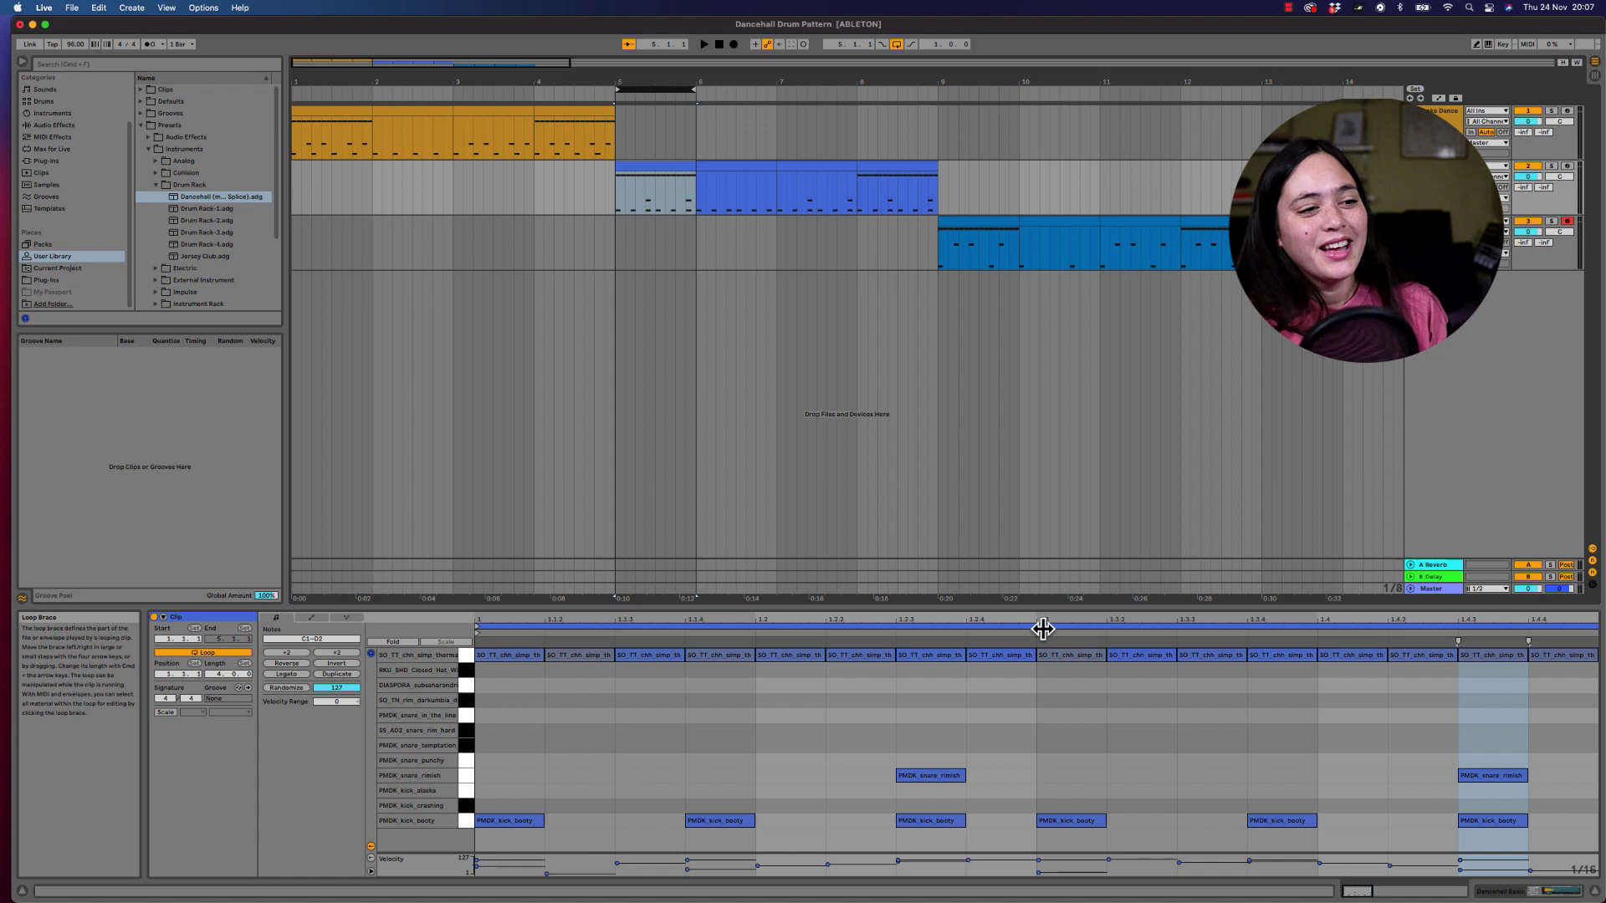
- Clear the note editor's time selection, then play and stop the blue clip from bar 5
{"action": "left_click", "coordinate": [1592, 728]}
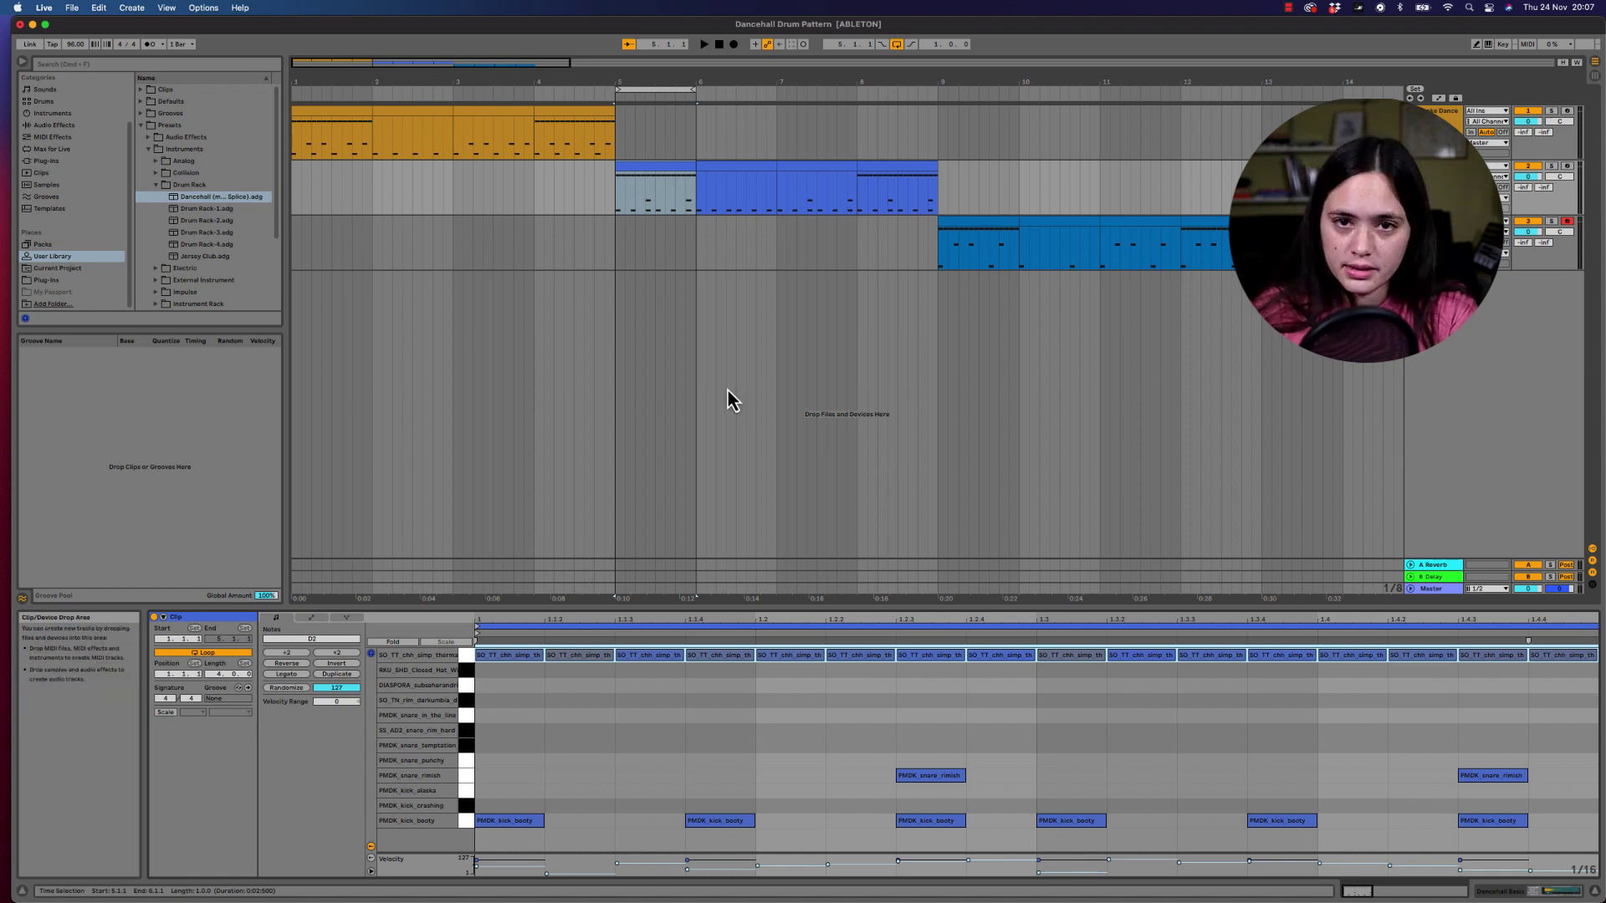
{"action": "key", "text": "space"}
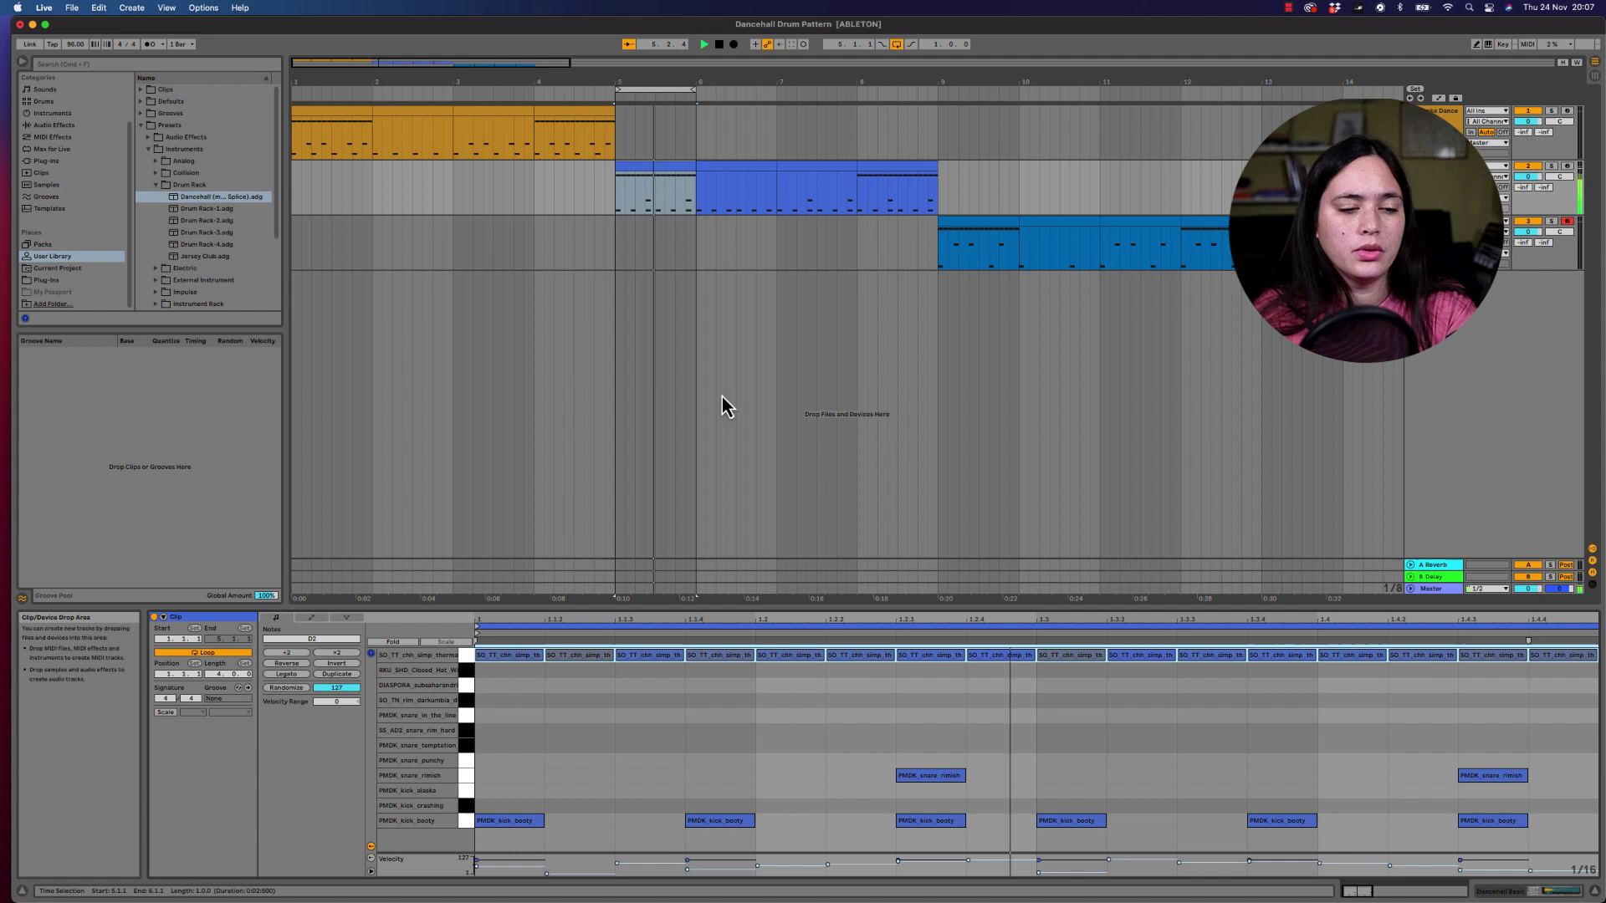
{"action": "key", "text": "space"}
- Show bar 6 of the blue clip and check its kick notes, including 1.2.3, 1.3, 1.3.4 and 1.4.3
{"action": "left_click", "coordinate": [726, 170]}
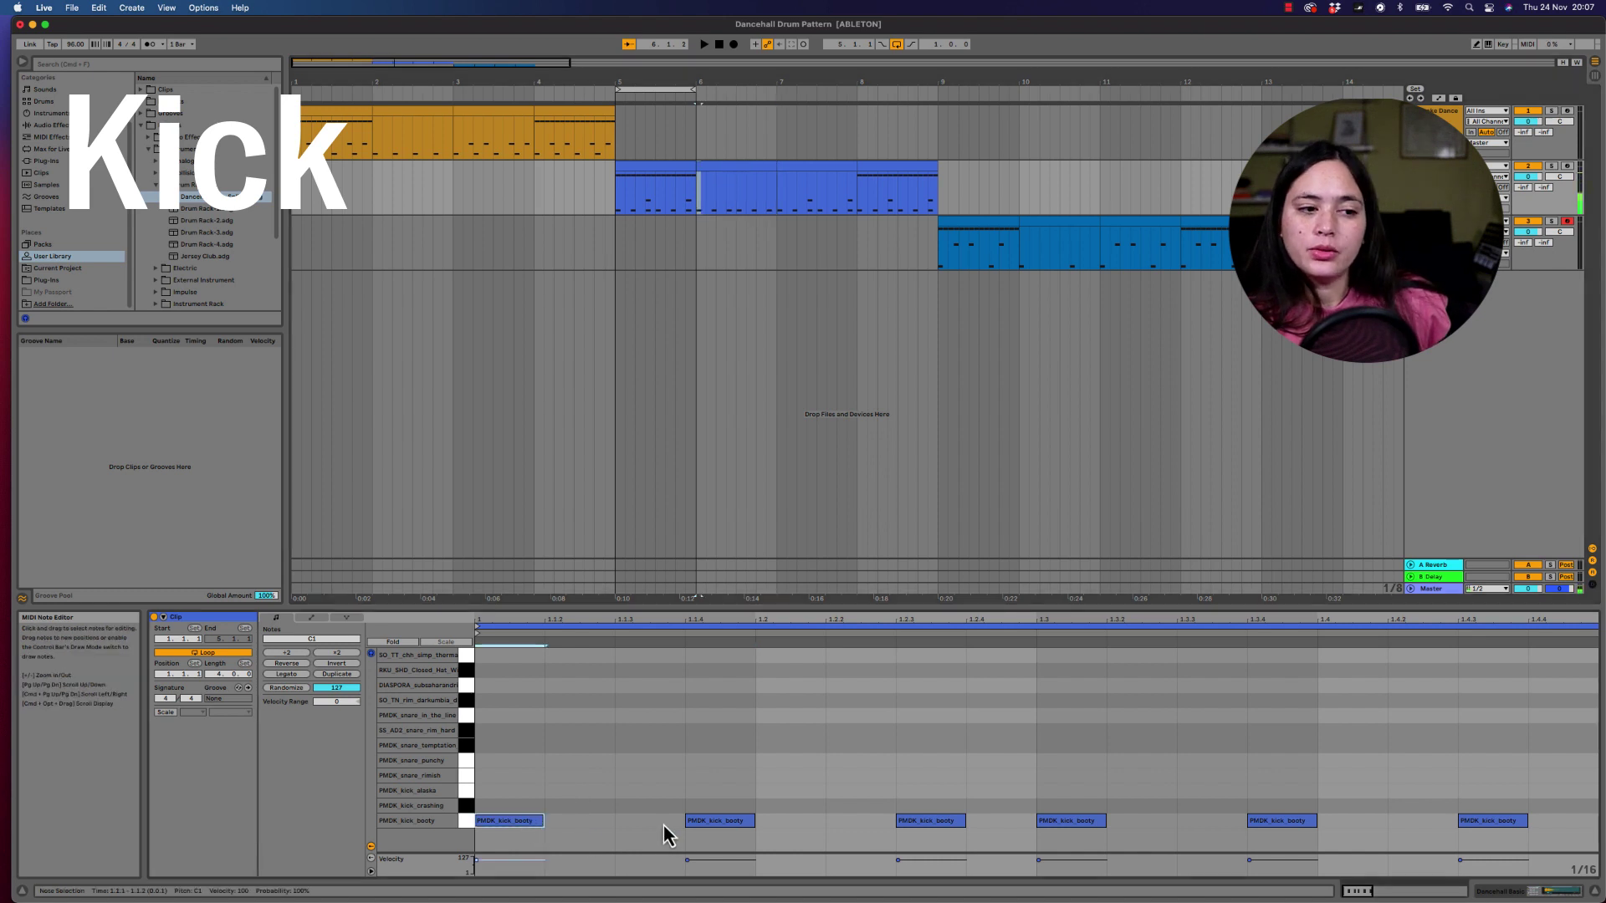
{"action": "left_click", "coordinate": [706, 822]}
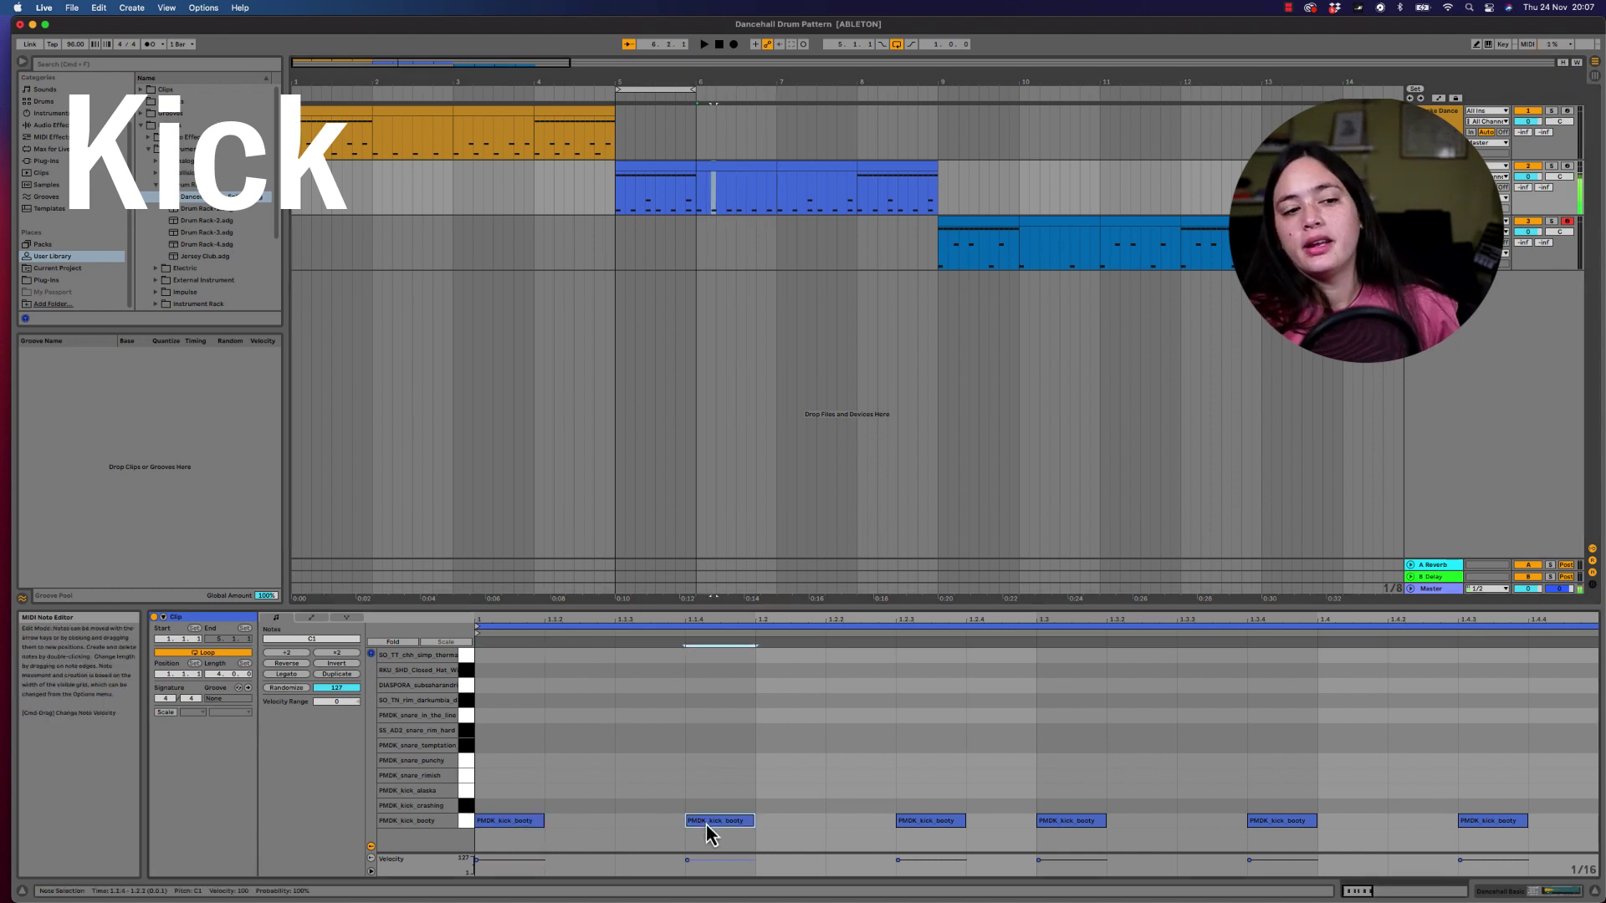
{"action": "left_click", "coordinate": [920, 822]}
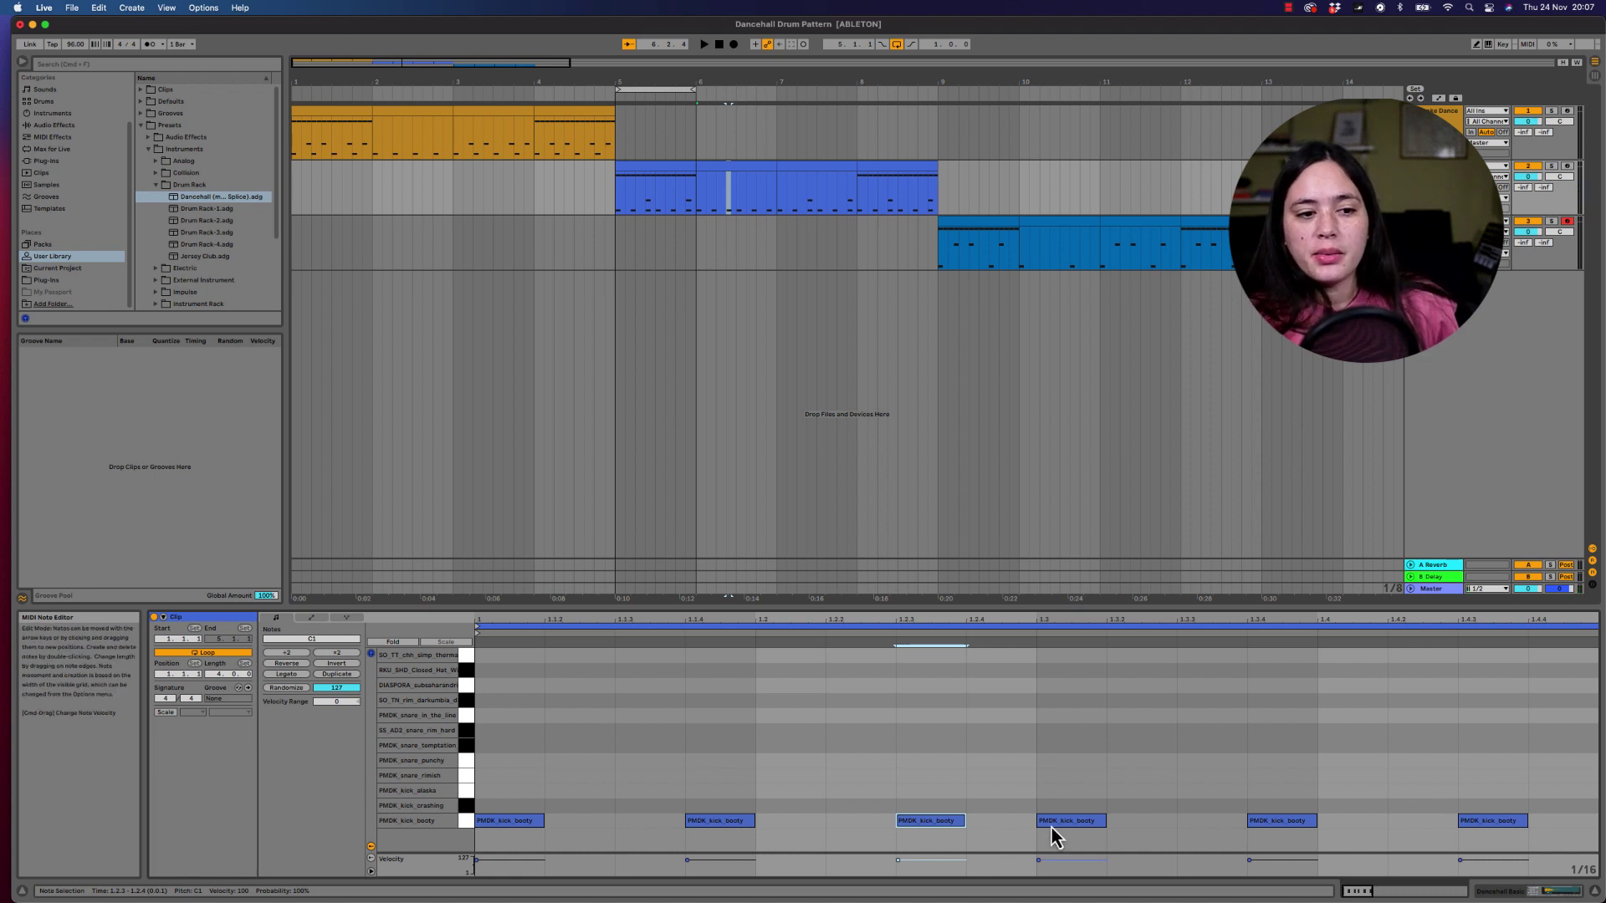
{"action": "left_click", "coordinate": [1052, 826]}
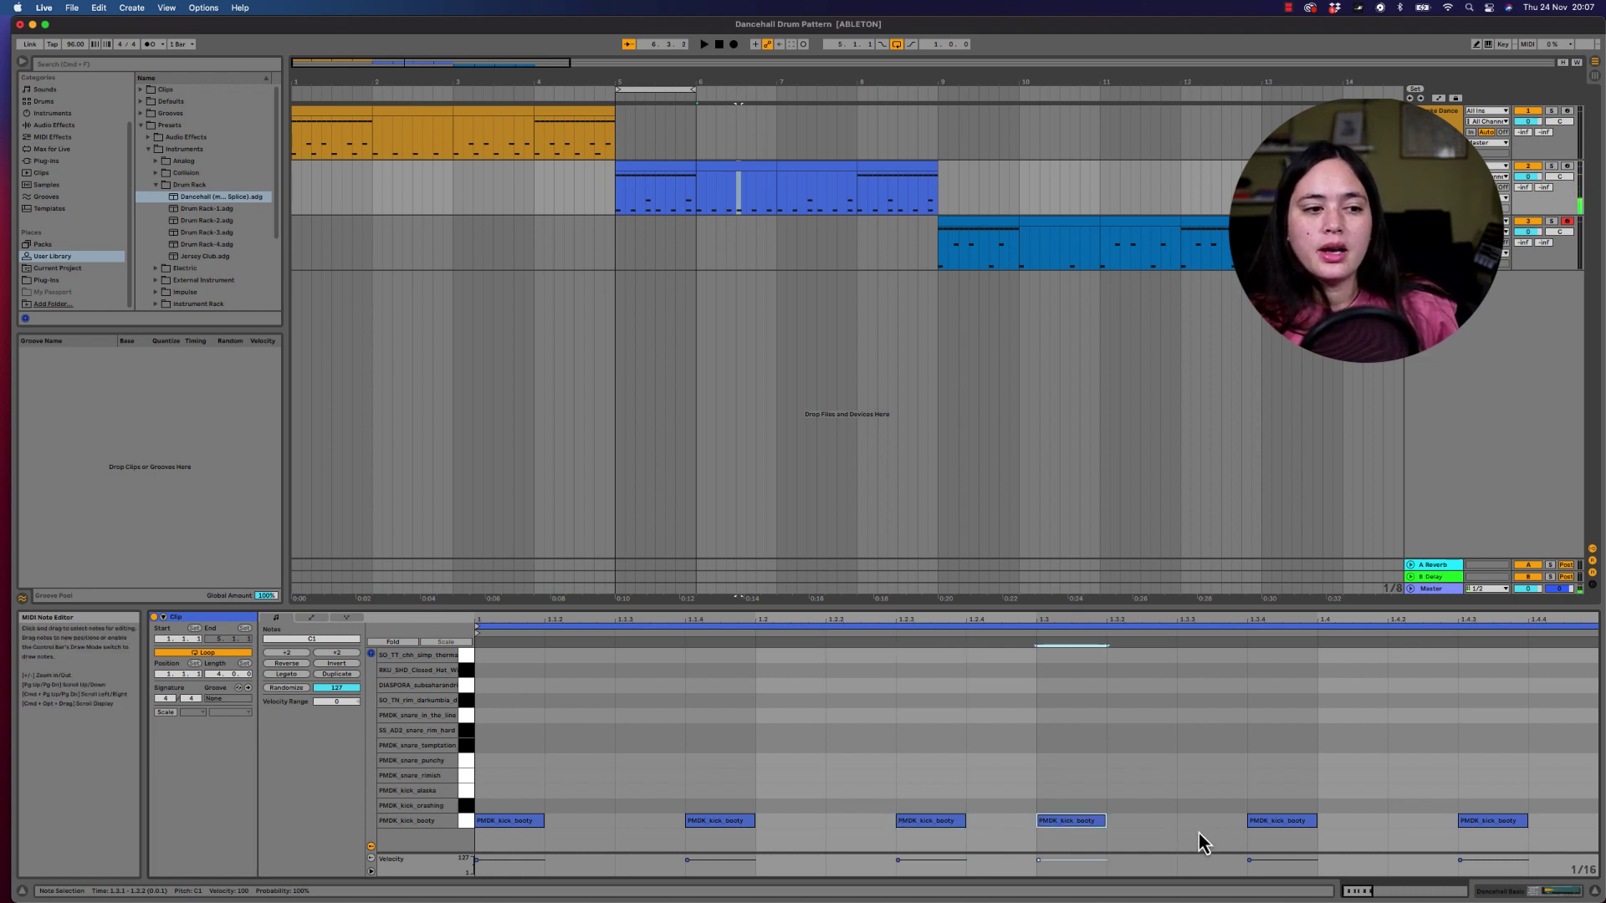
{"action": "left_click", "coordinate": [1272, 824]}
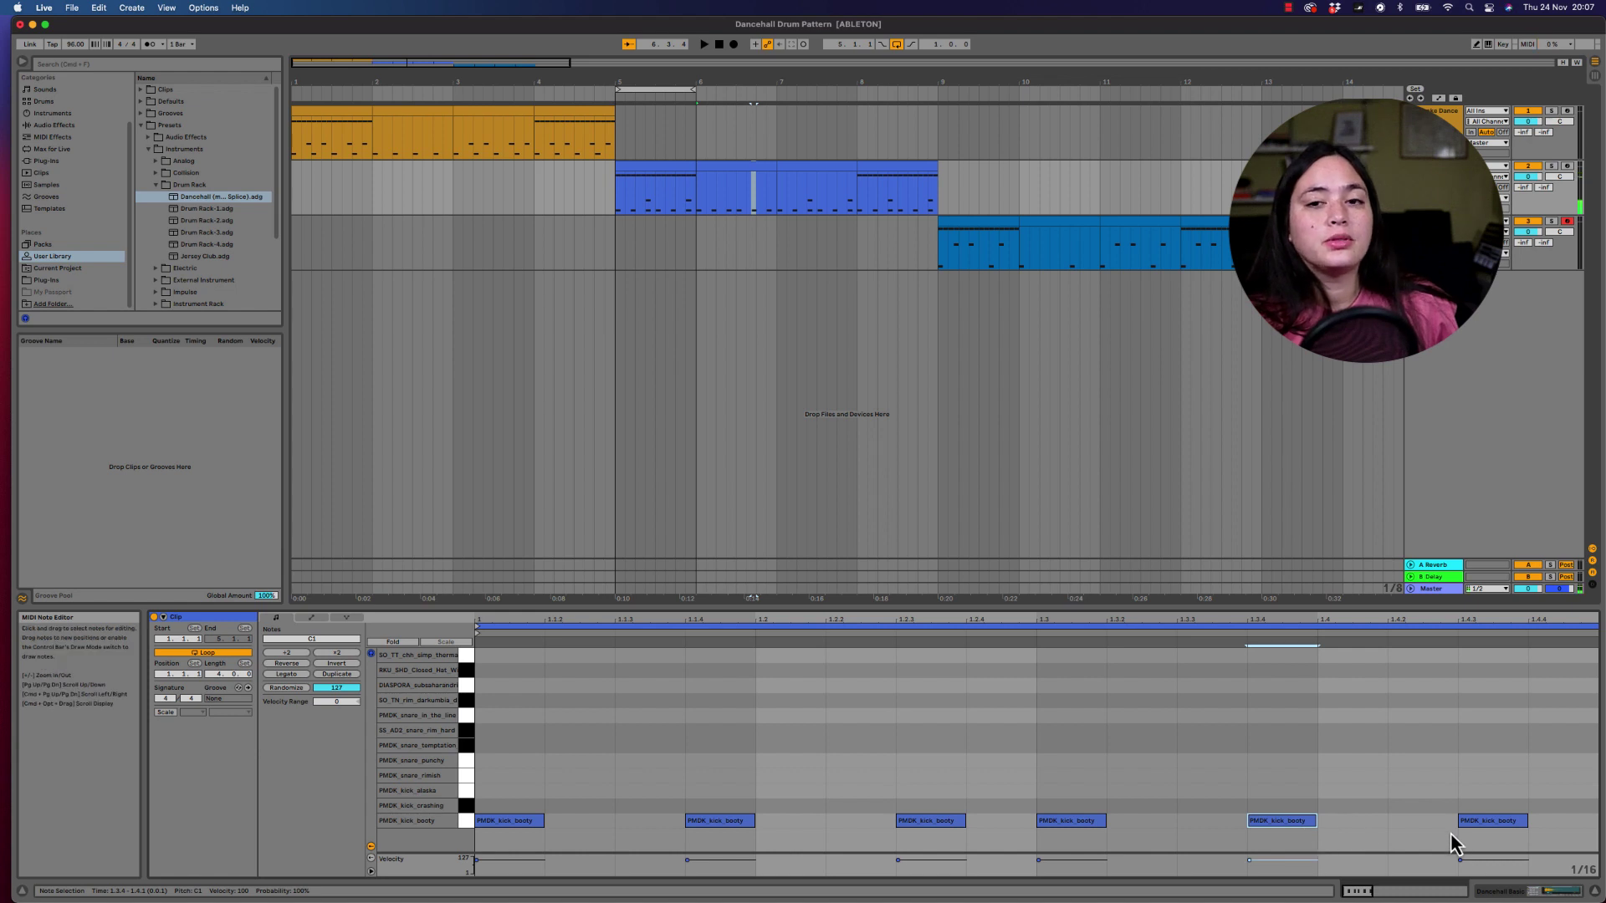
{"action": "left_click", "coordinate": [1476, 823]}
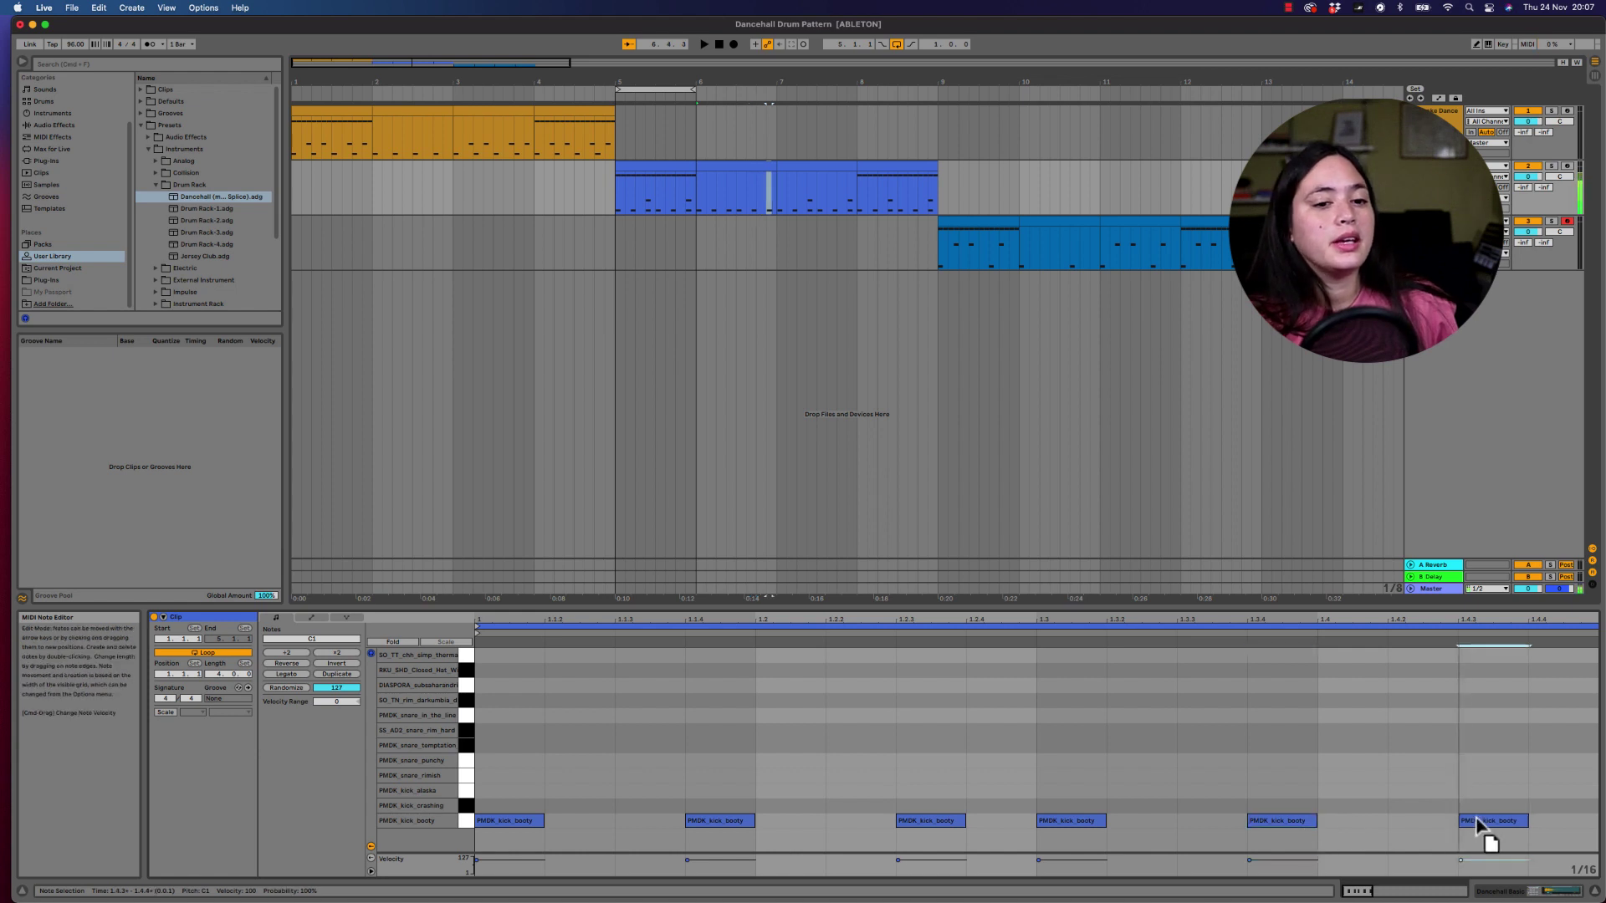
- Play bar 7's kicks and snares, then loop bar 8 with hi-hats, play and stop
{"action": "left_click", "coordinate": [812, 171]}
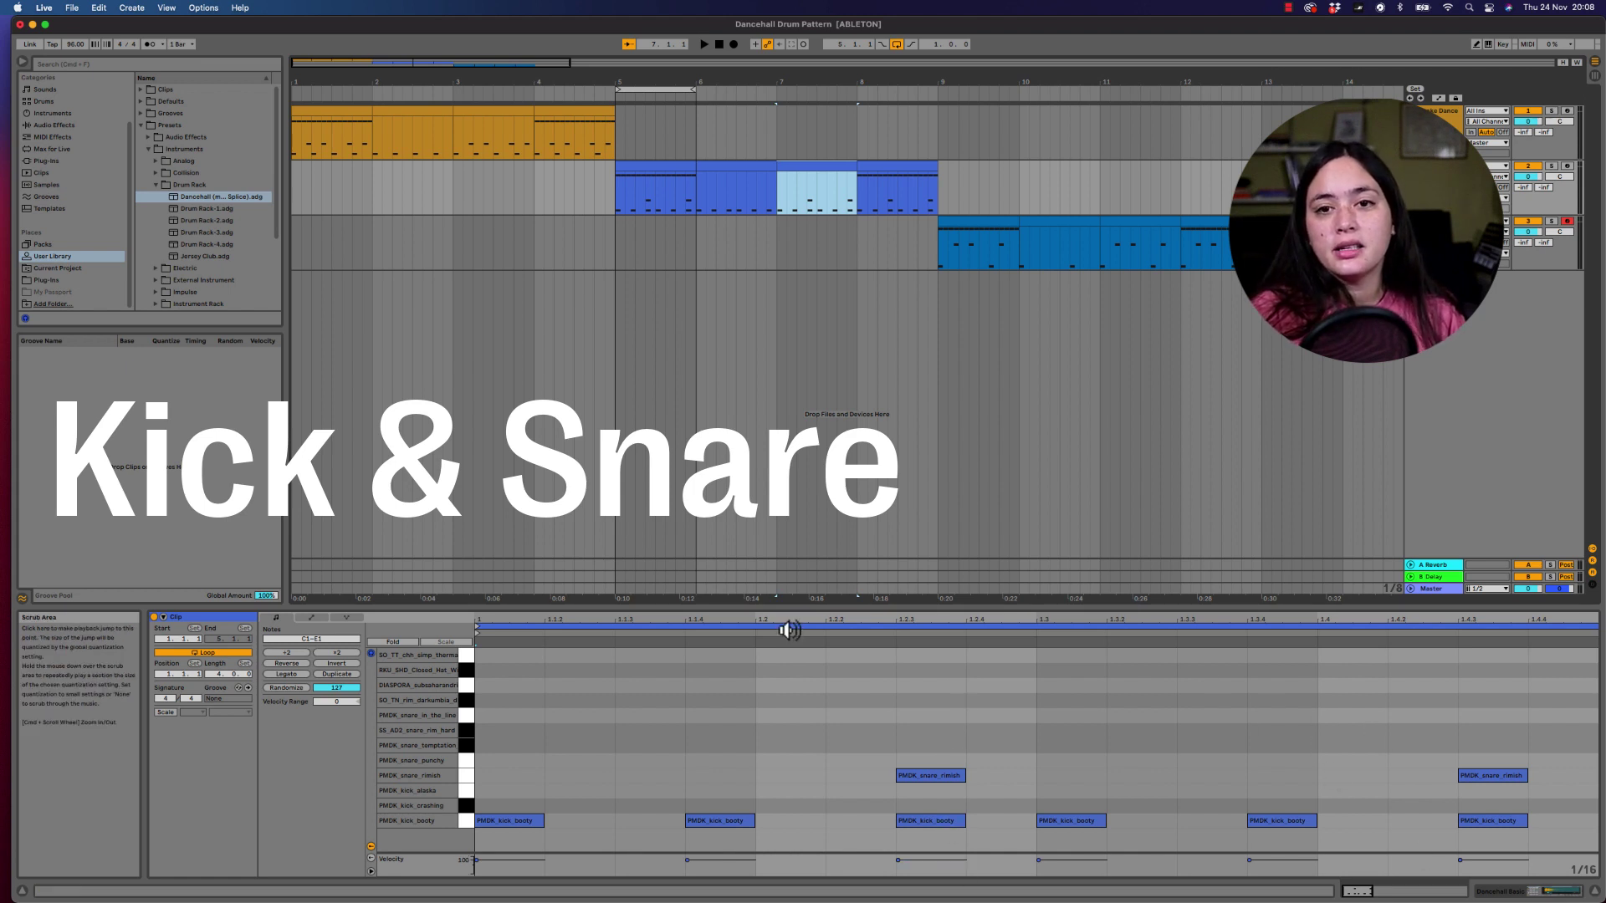
{"action": "key", "text": "space"}
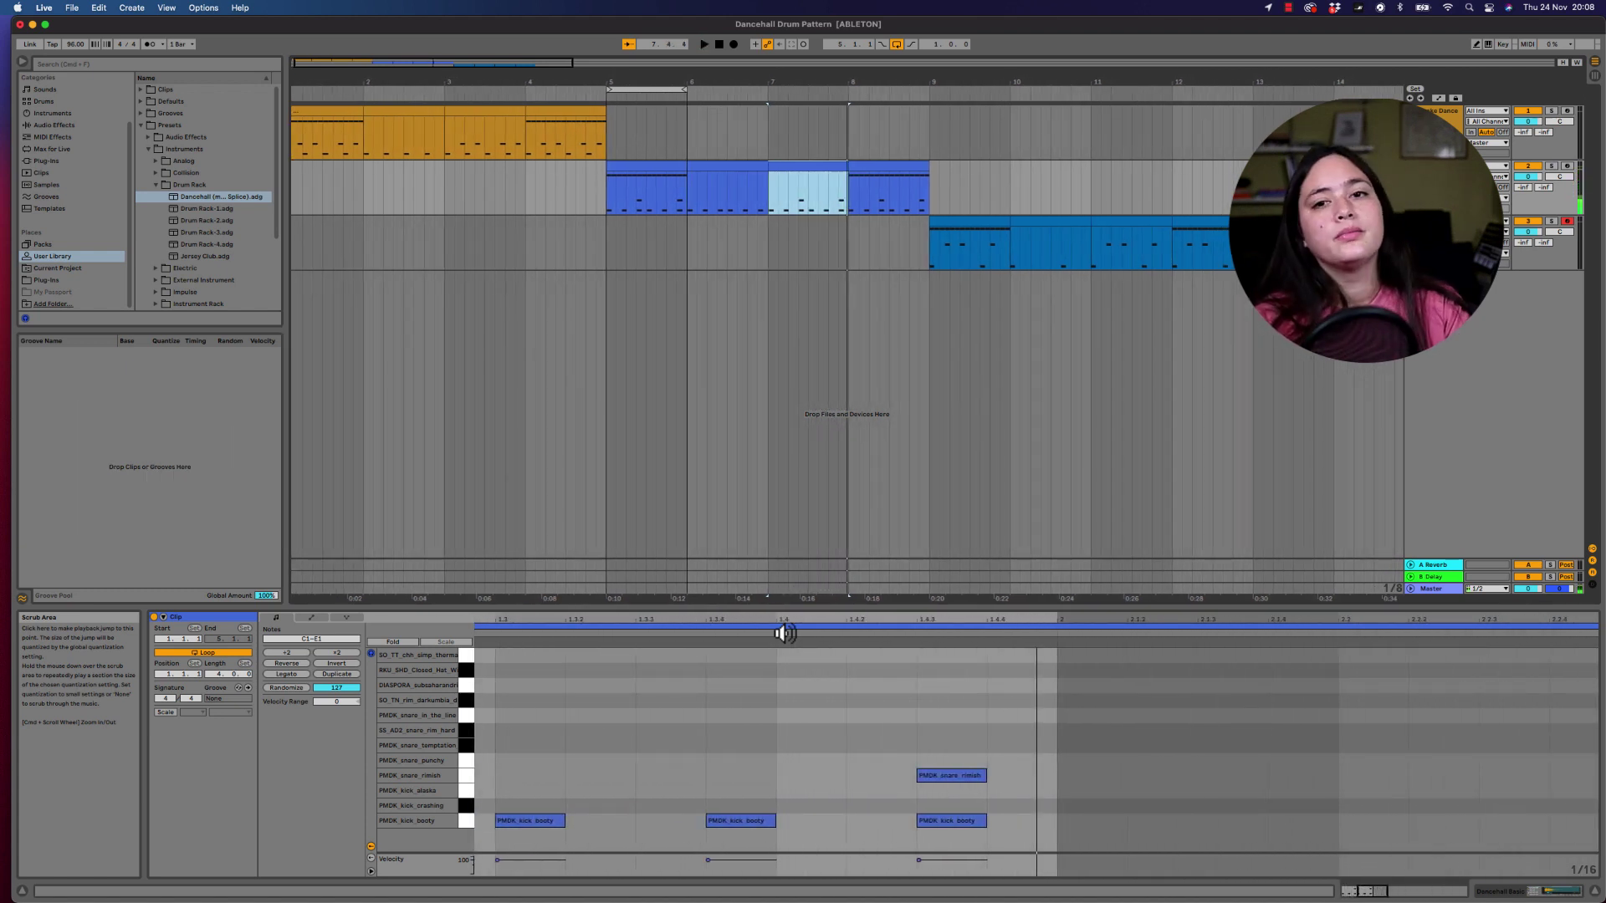
{"action": "left_click", "coordinate": [861, 169]}
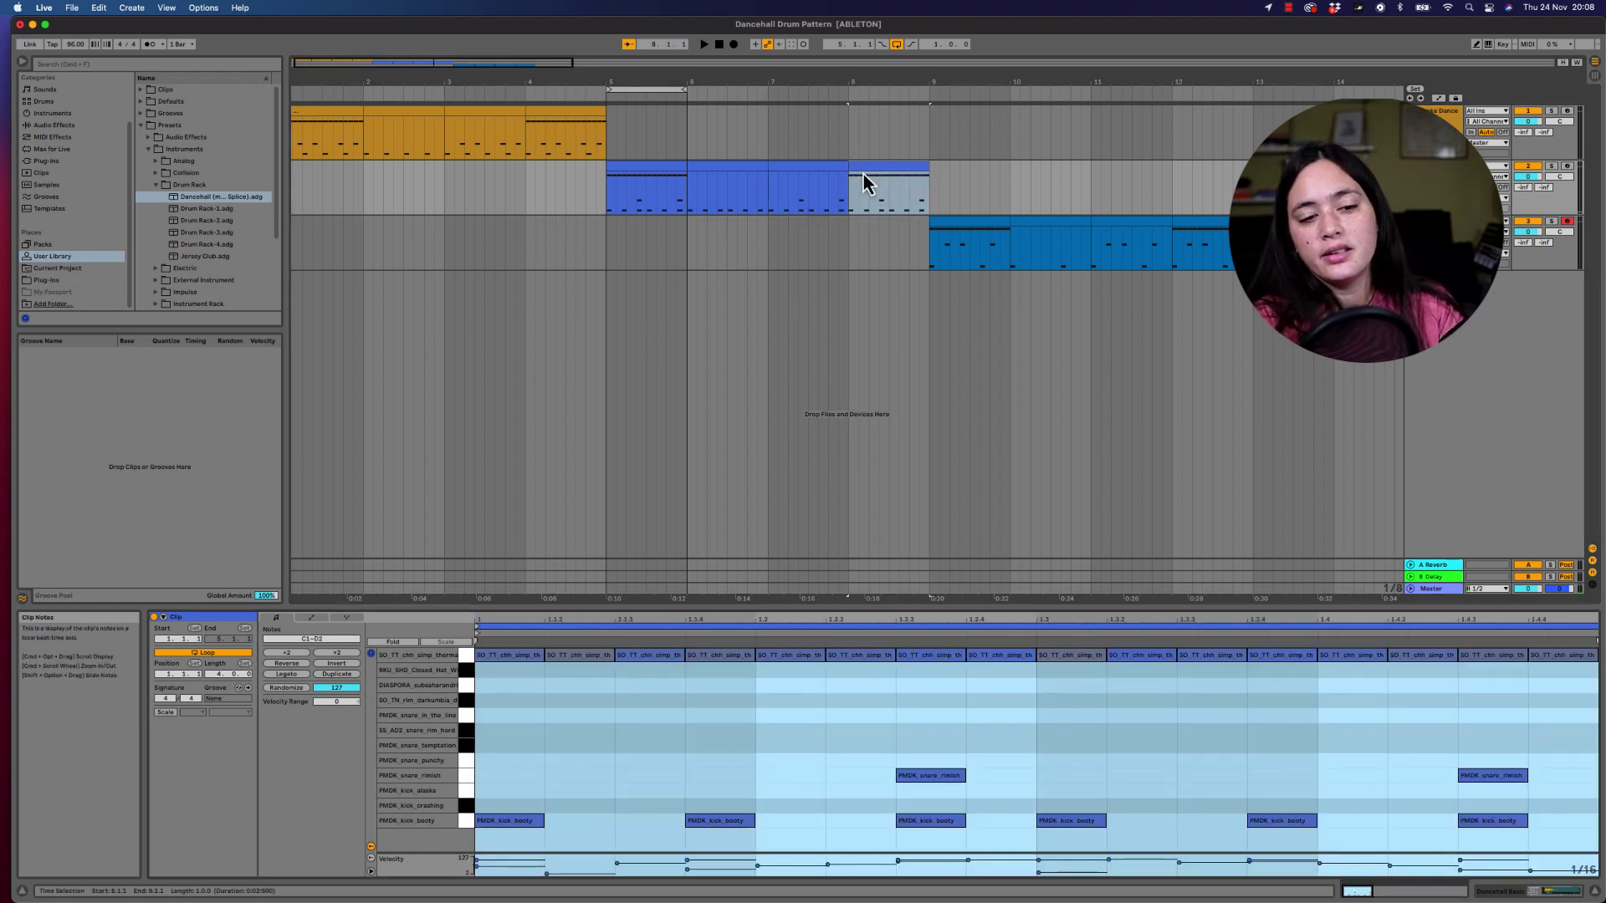
{"action": "left_click_drag", "start_coordinate": [661, 89], "coordinate": [903, 64]}
{"action": "key", "text": "space"}
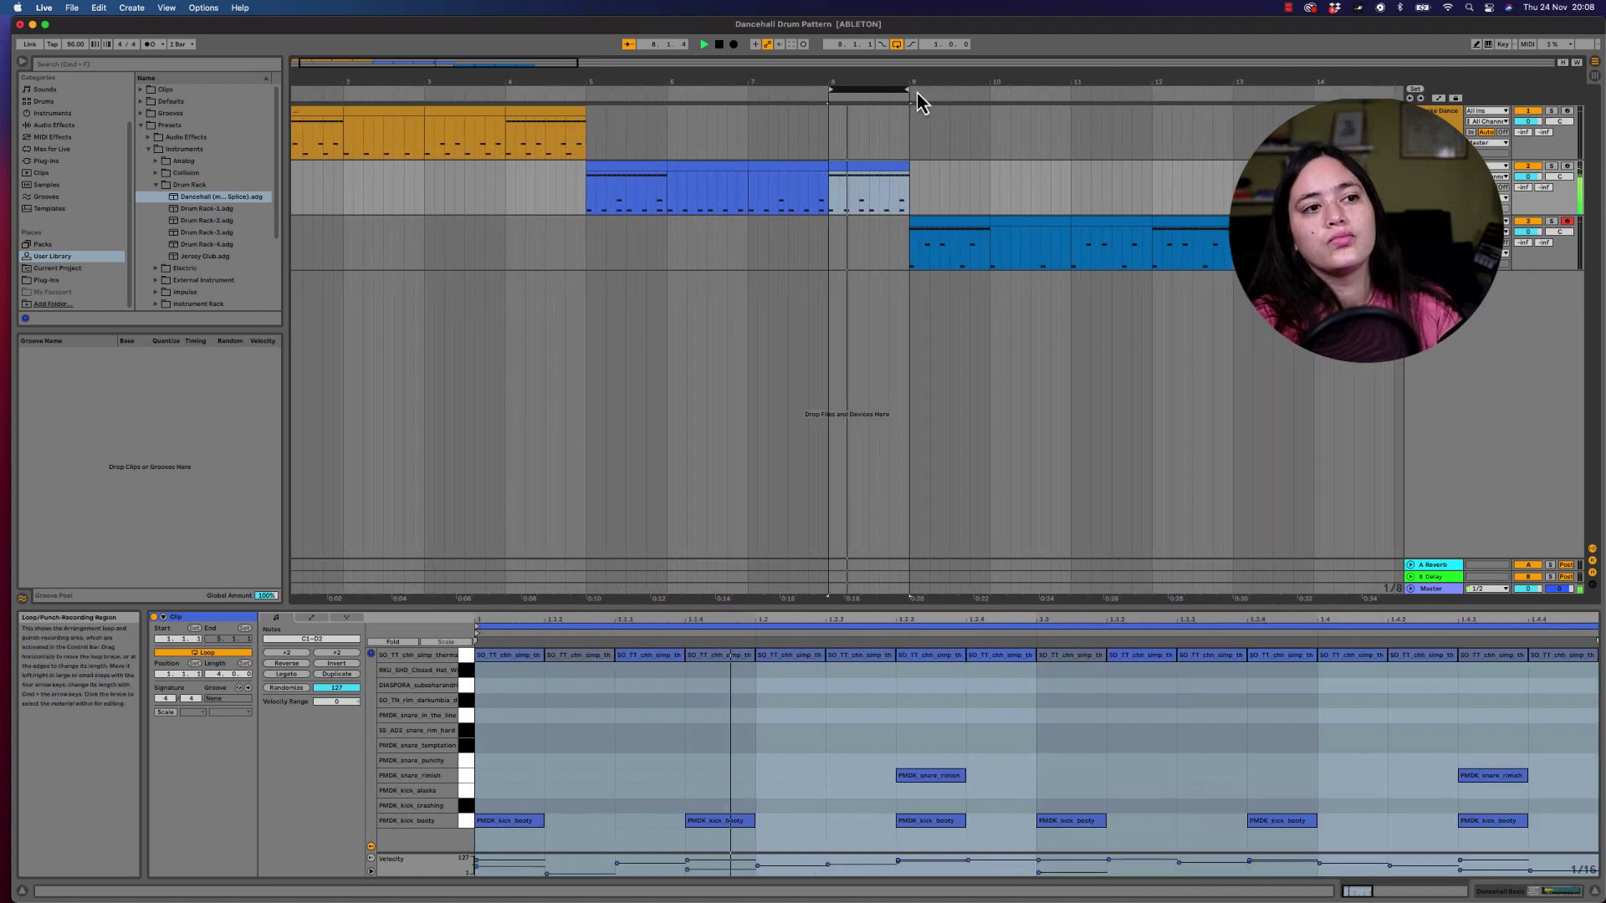
{"action": "key", "text": "space"}
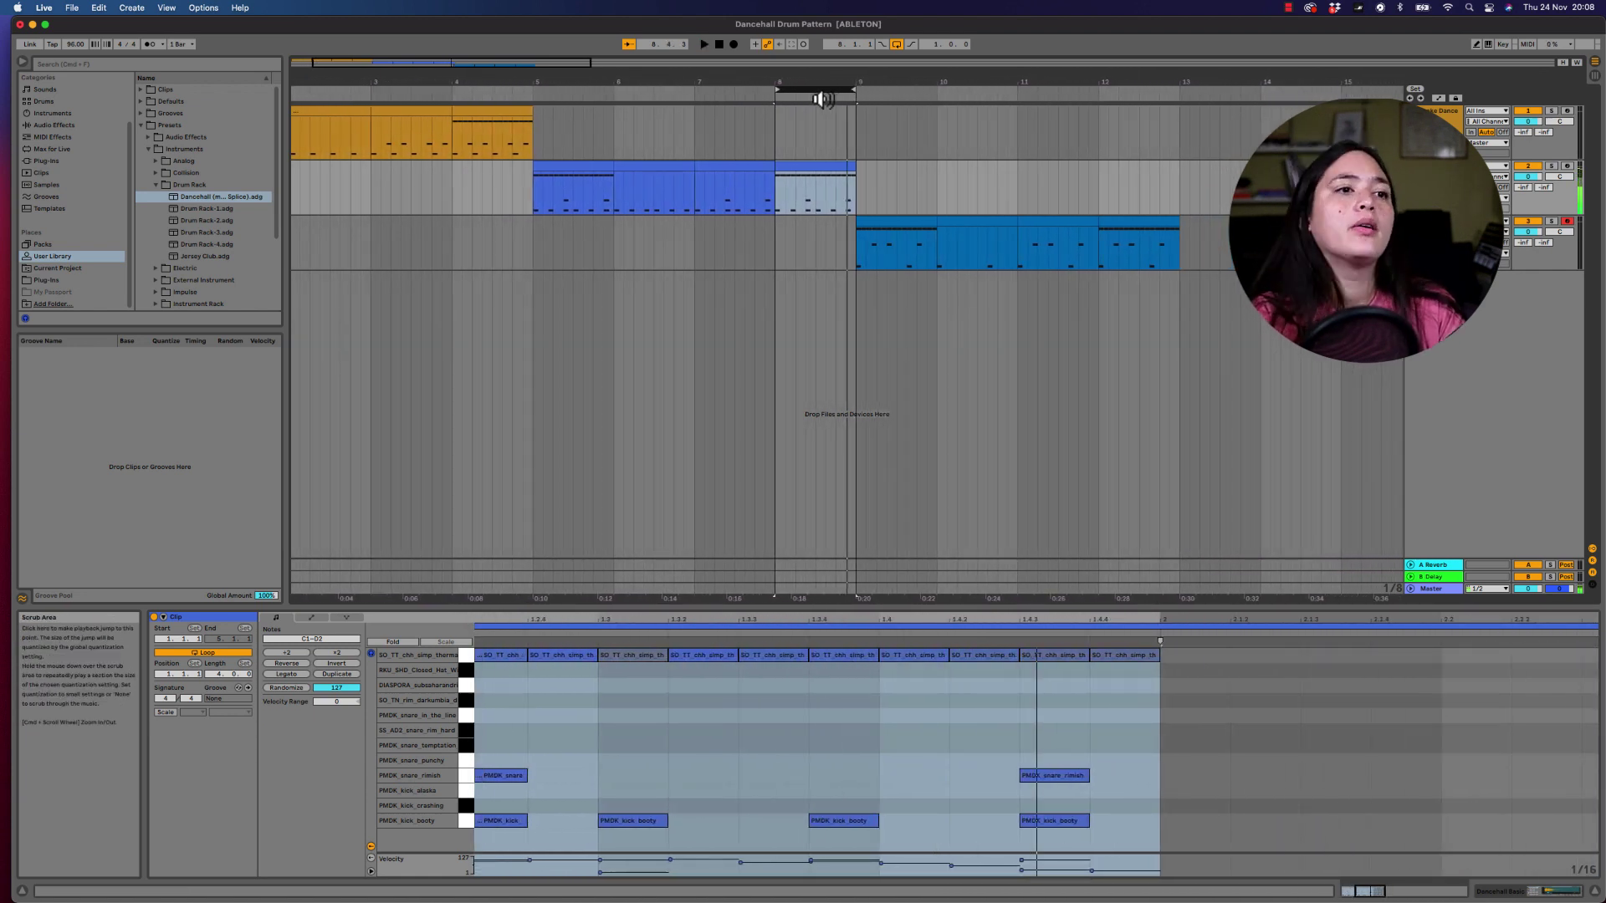
- Loop bar 9 and audition it, then move the loop brace to bar 10 of the third clip
{"action": "left_click_drag", "start_coordinate": [820, 87], "coordinate": [912, 90]}
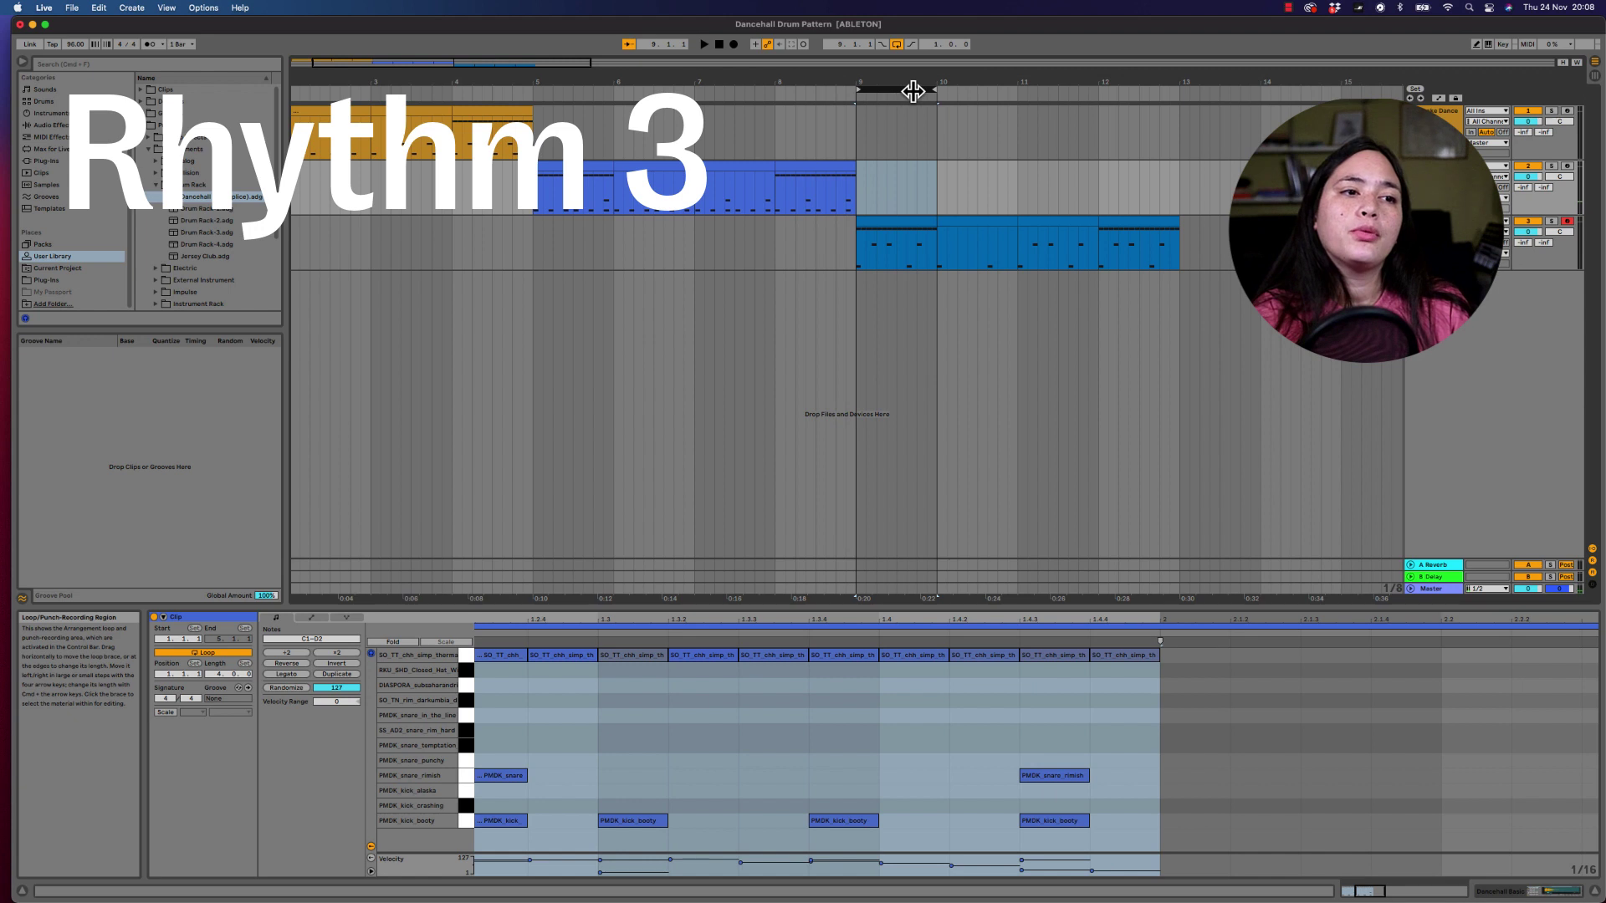
{"action": "left_click", "coordinate": [912, 91]}
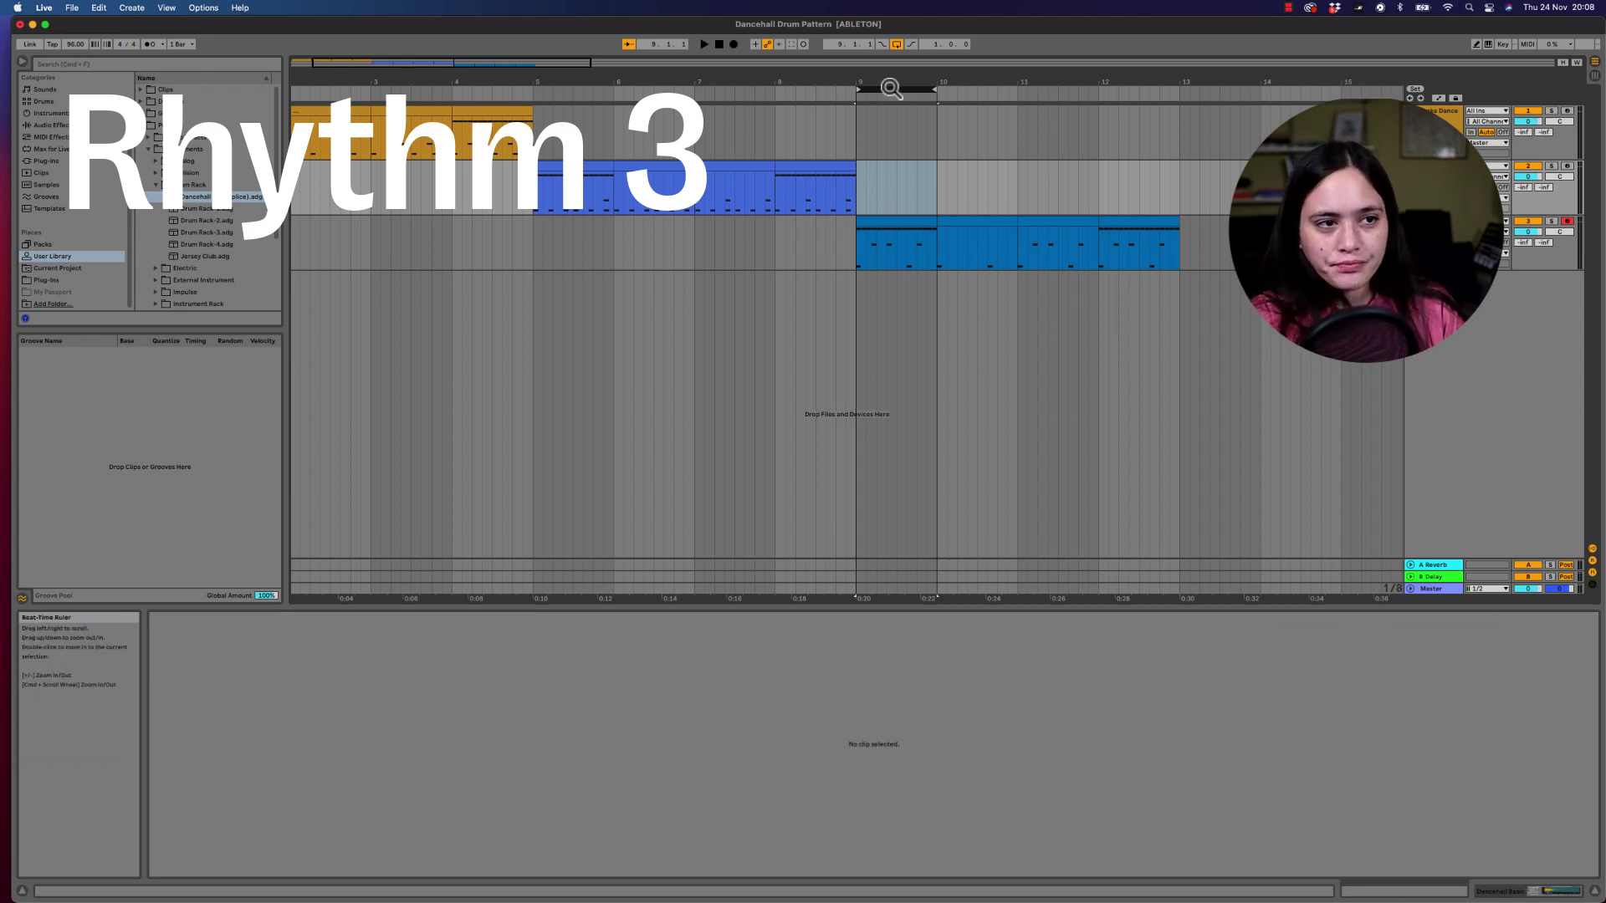
{"action": "key", "text": "space"}
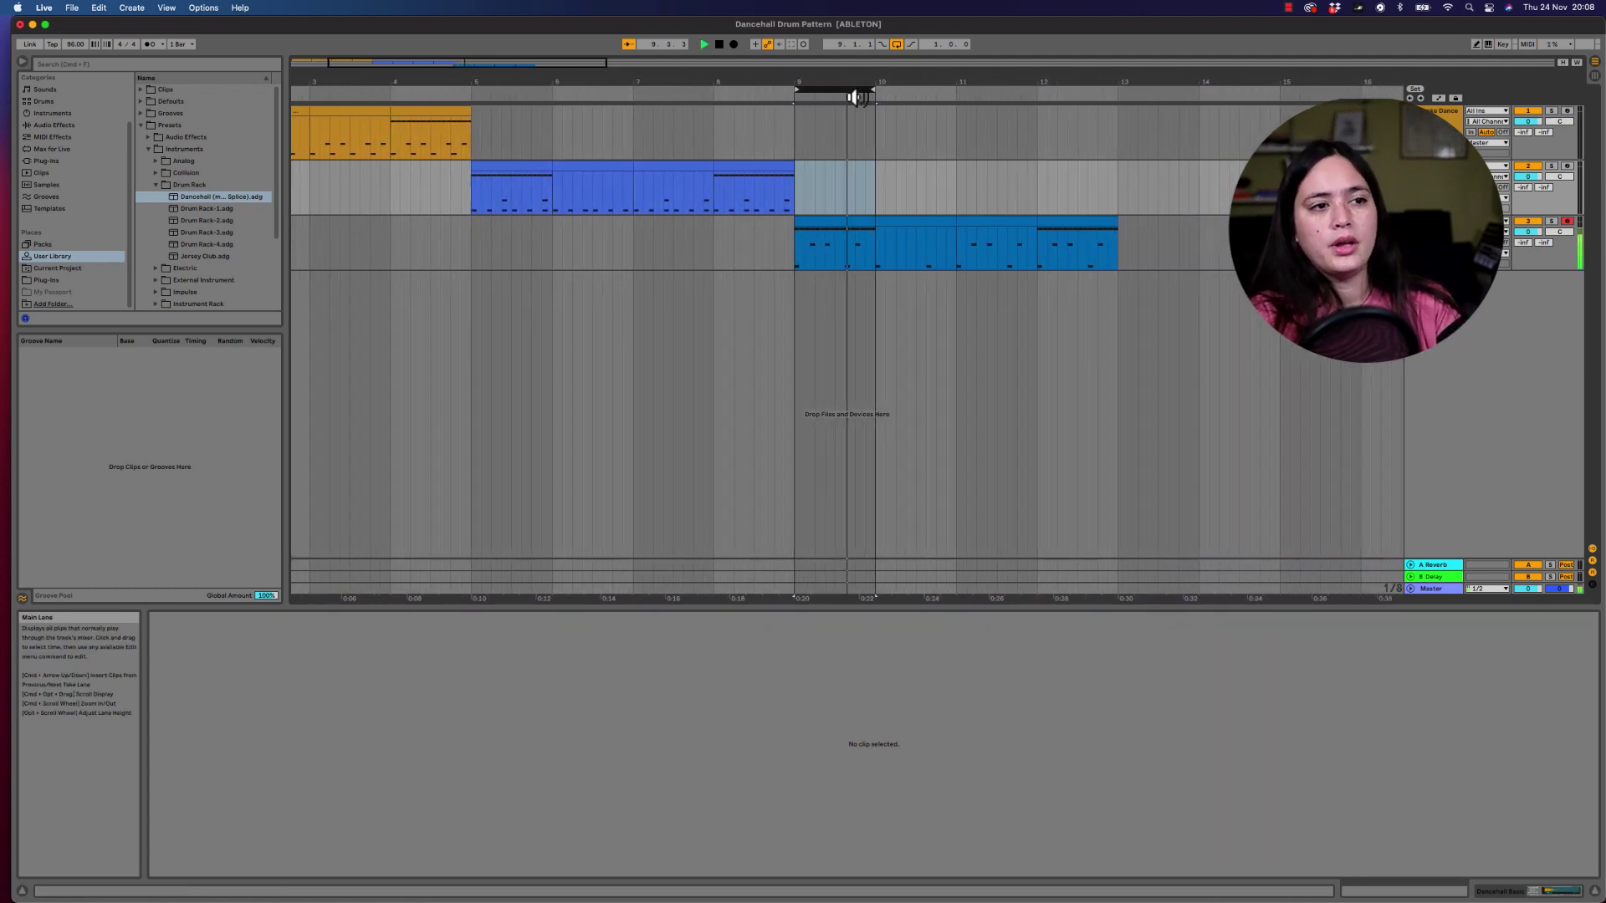
{"action": "key", "text": "space"}
{"action": "left_click_drag", "start_coordinate": [815, 90], "coordinate": [910, 88]}
{"action": "left_click_drag", "start_coordinate": [907, 89], "coordinate": [898, 90]}
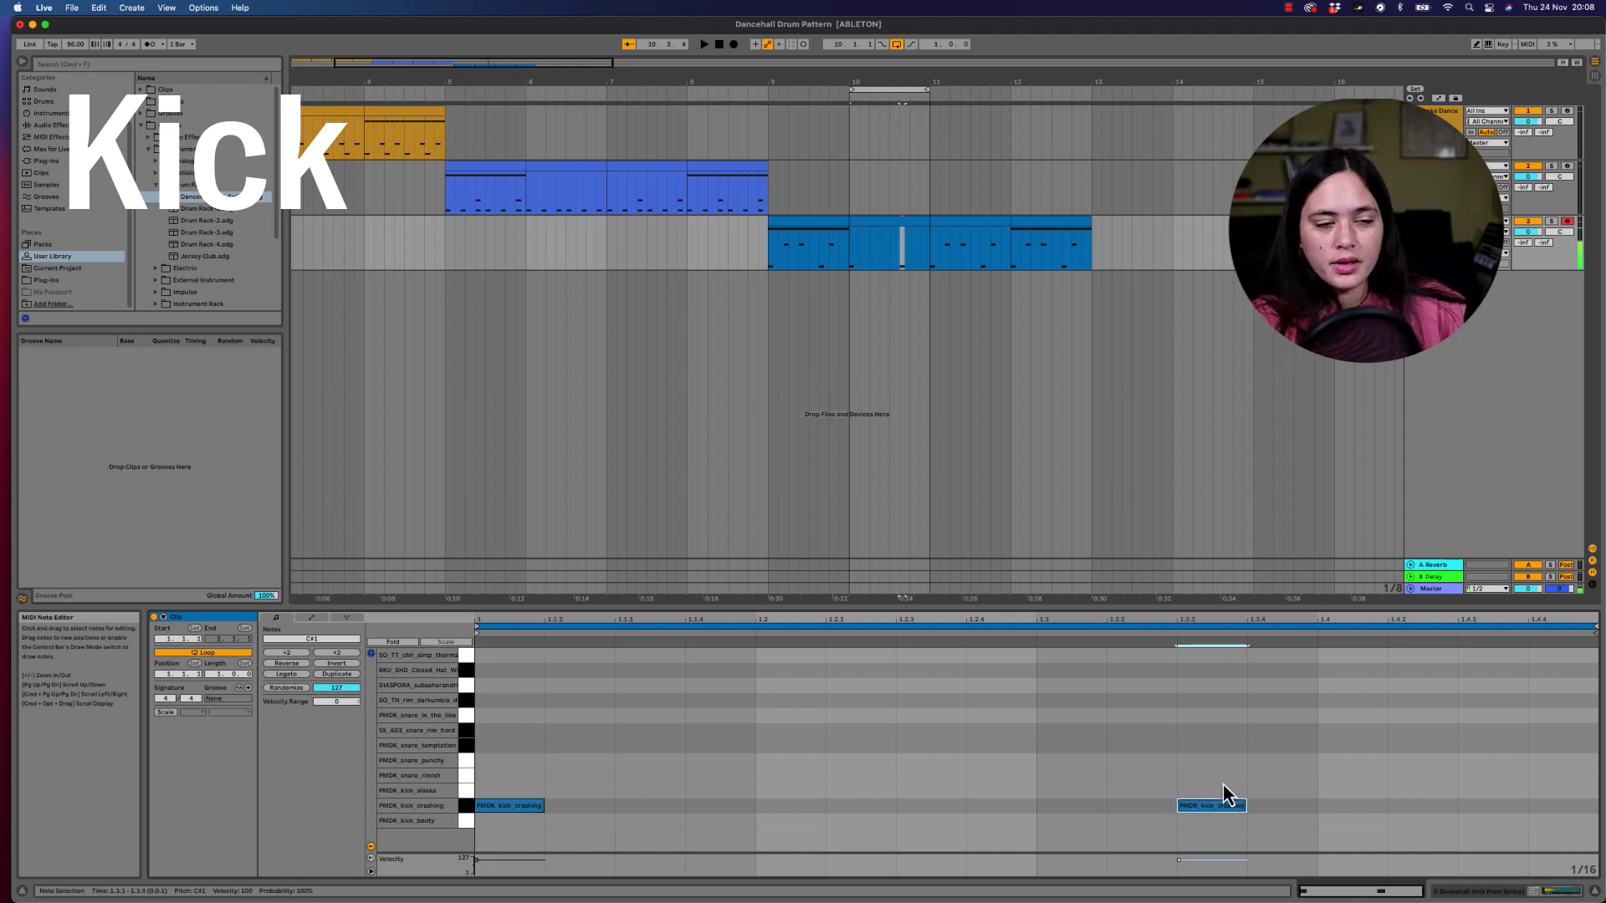
- Play the bar-10 loop, move the loop to bar 11, play it and select the first snare rim note
{"action": "key", "text": "space"}
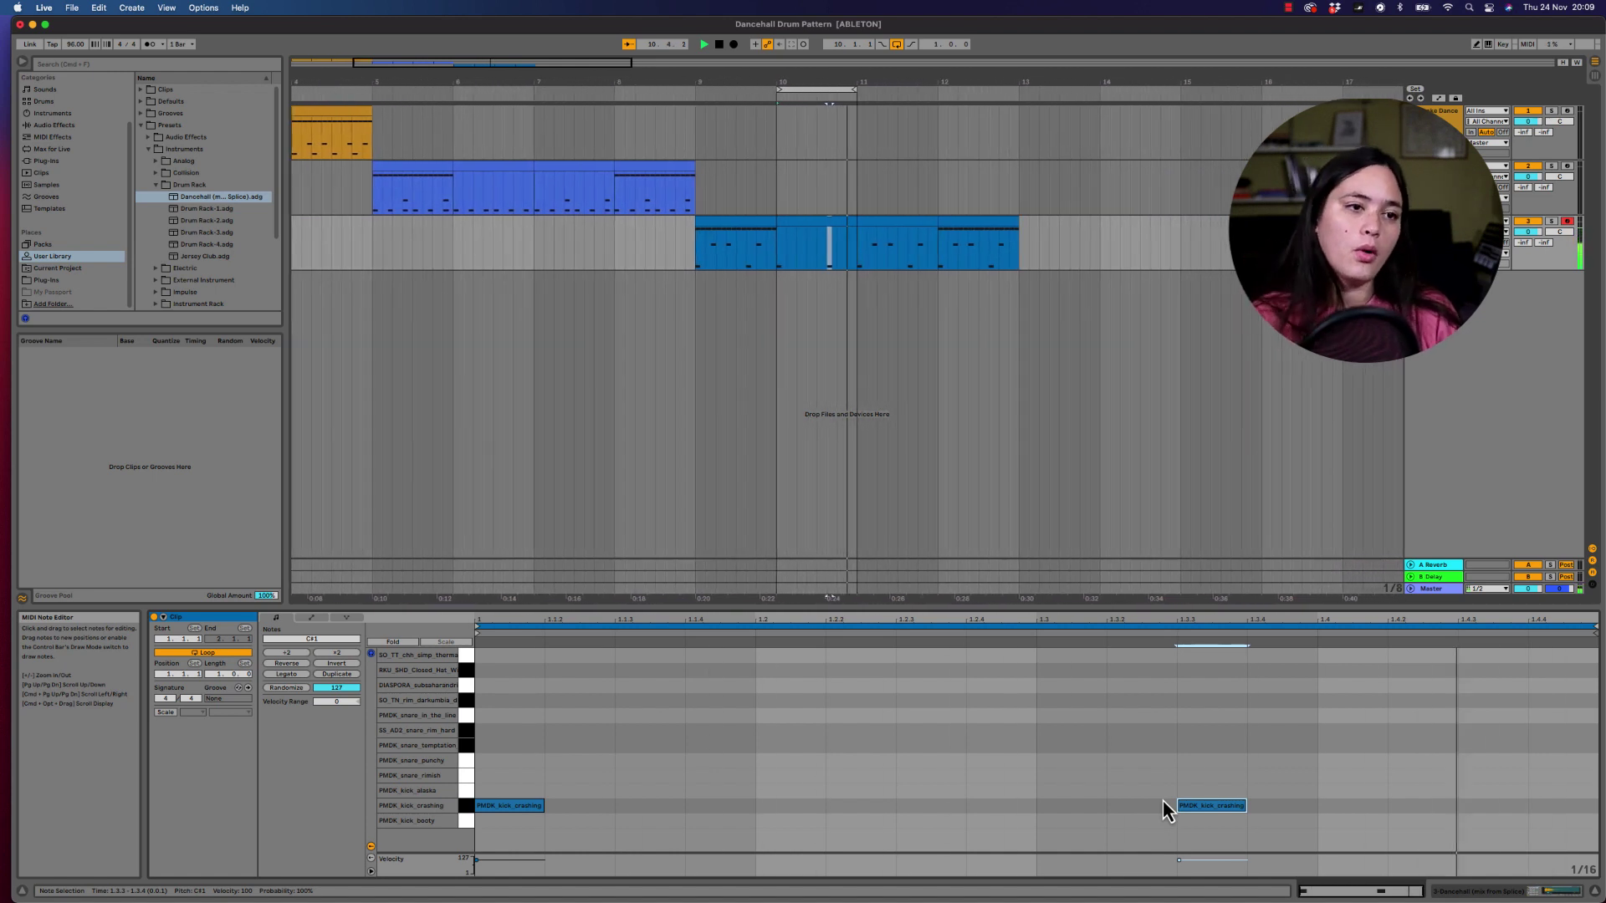
{"action": "left_click", "coordinate": [870, 460]}
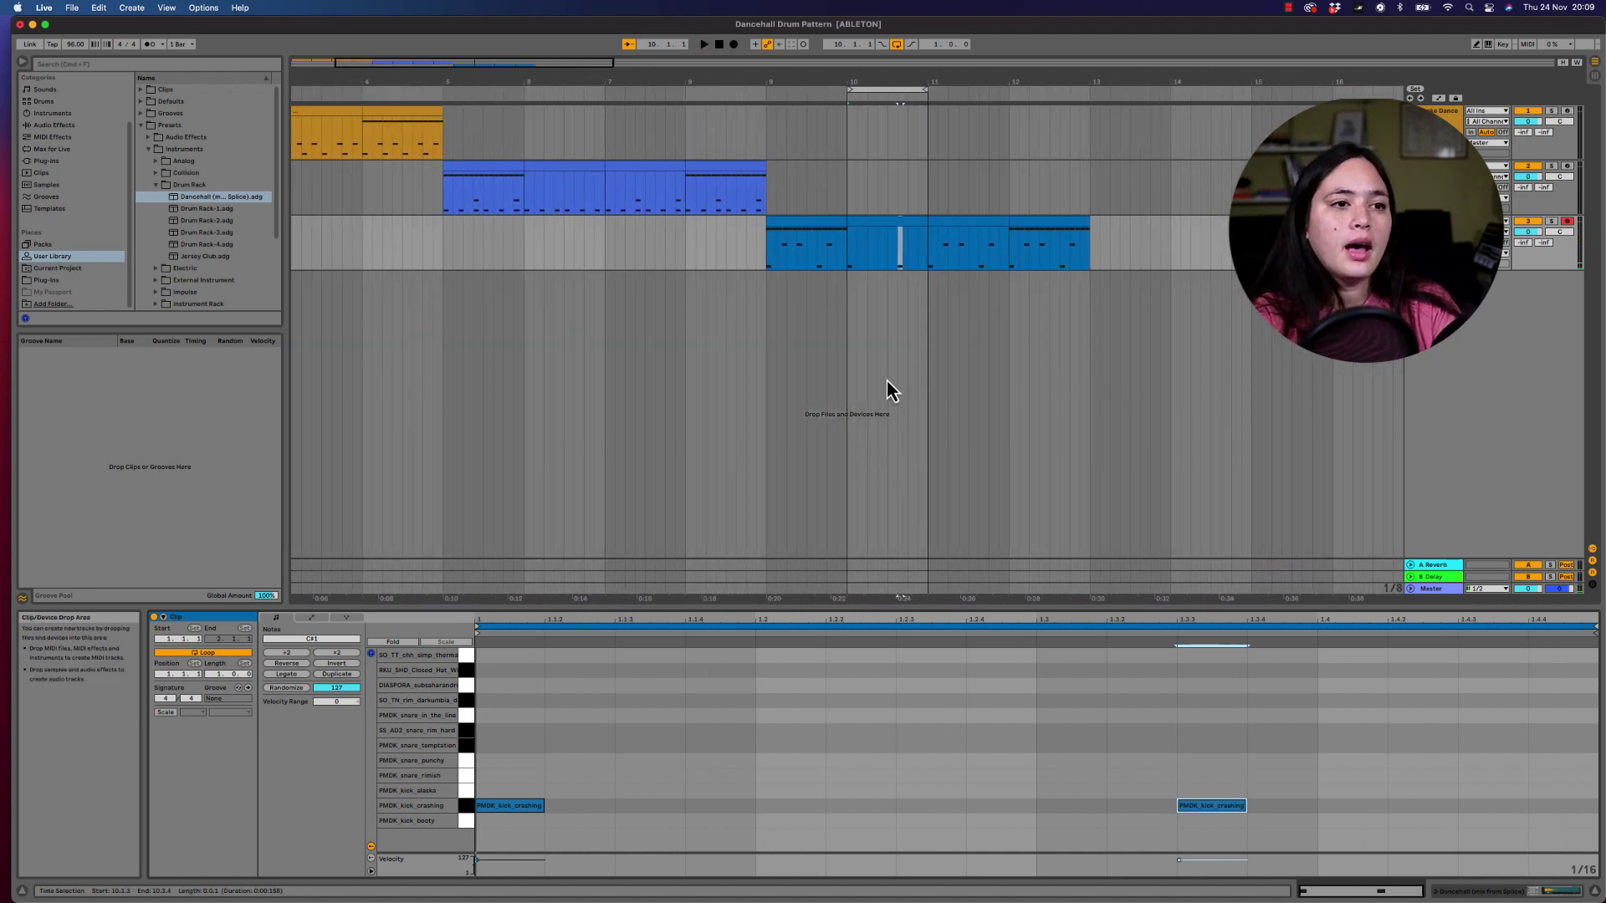
{"action": "left_click_drag", "start_coordinate": [881, 93], "coordinate": [968, 92]}
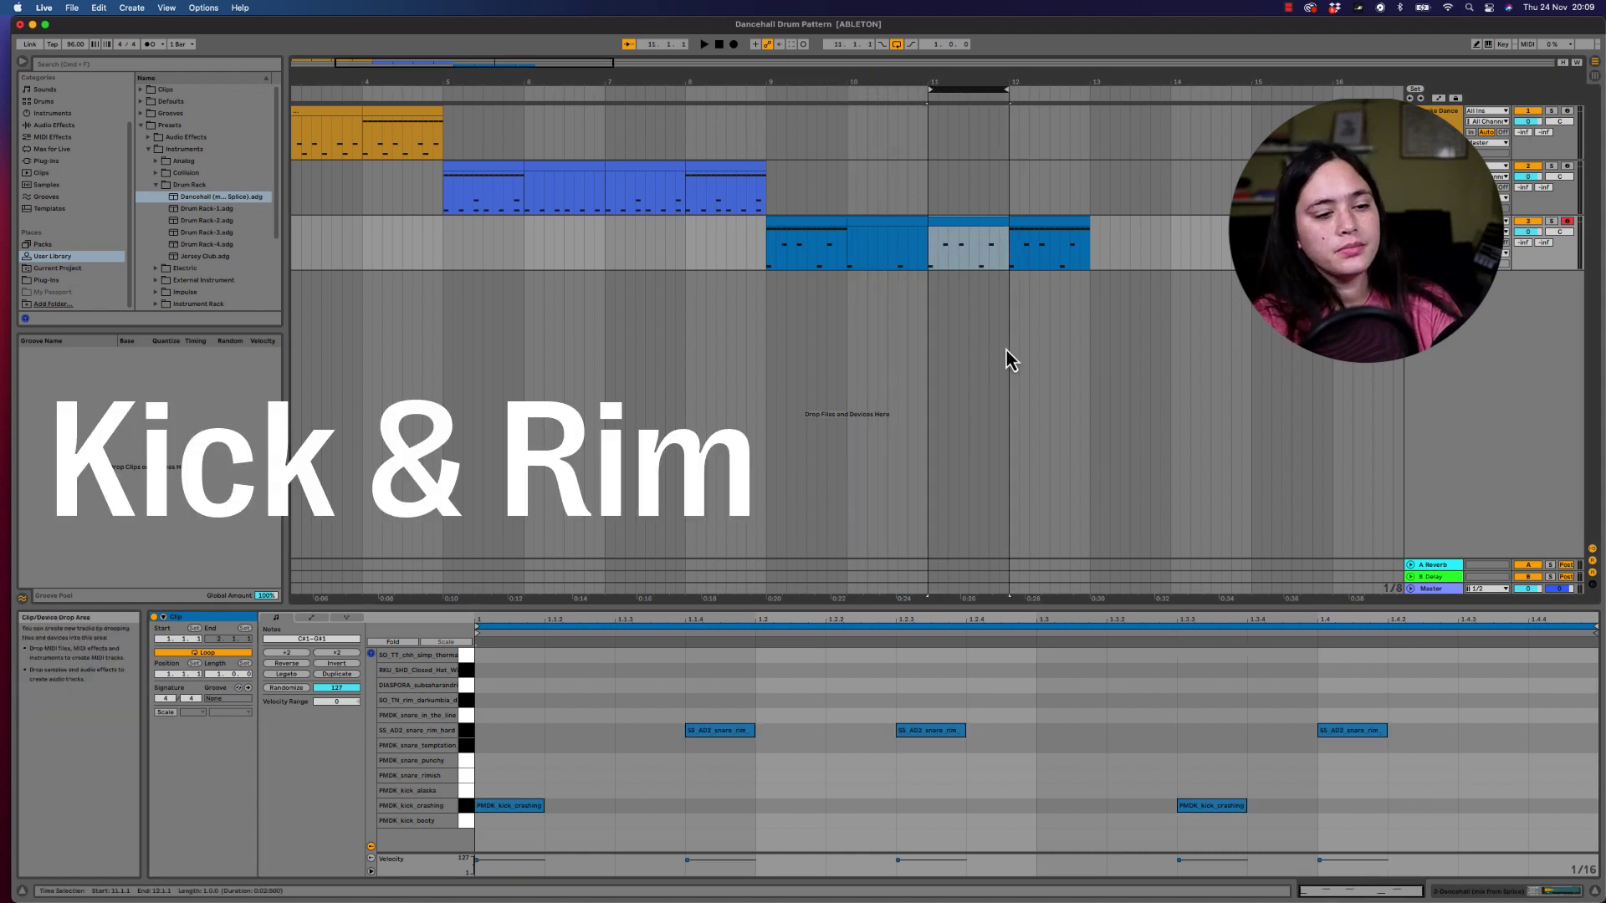
{"action": "key", "text": "space"}
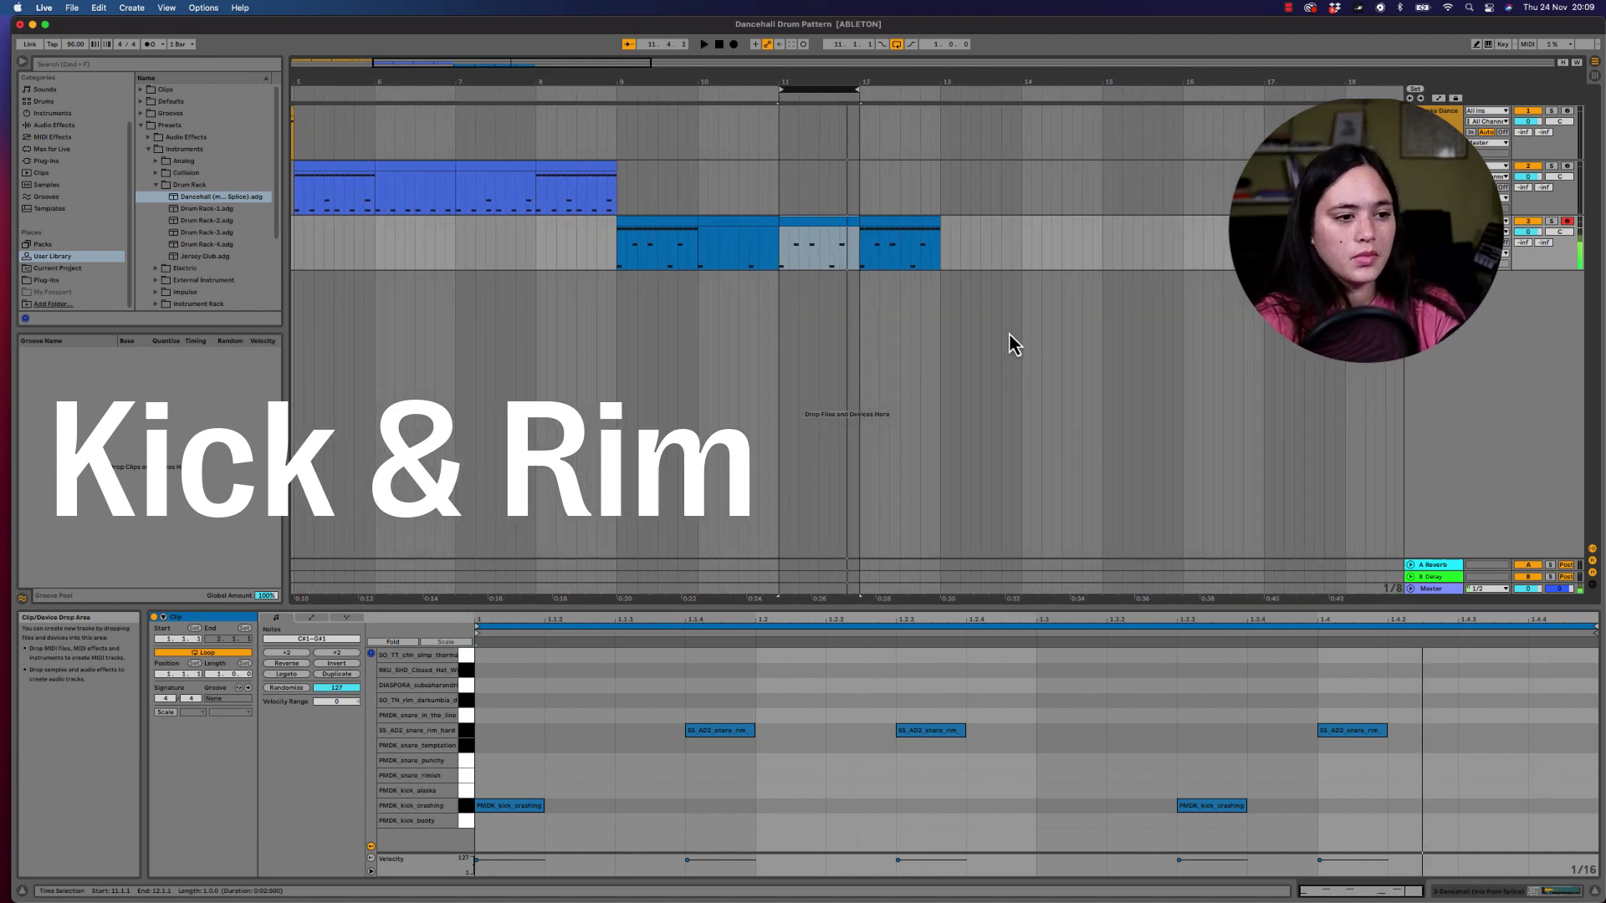
{"action": "left_click", "coordinate": [719, 731]}
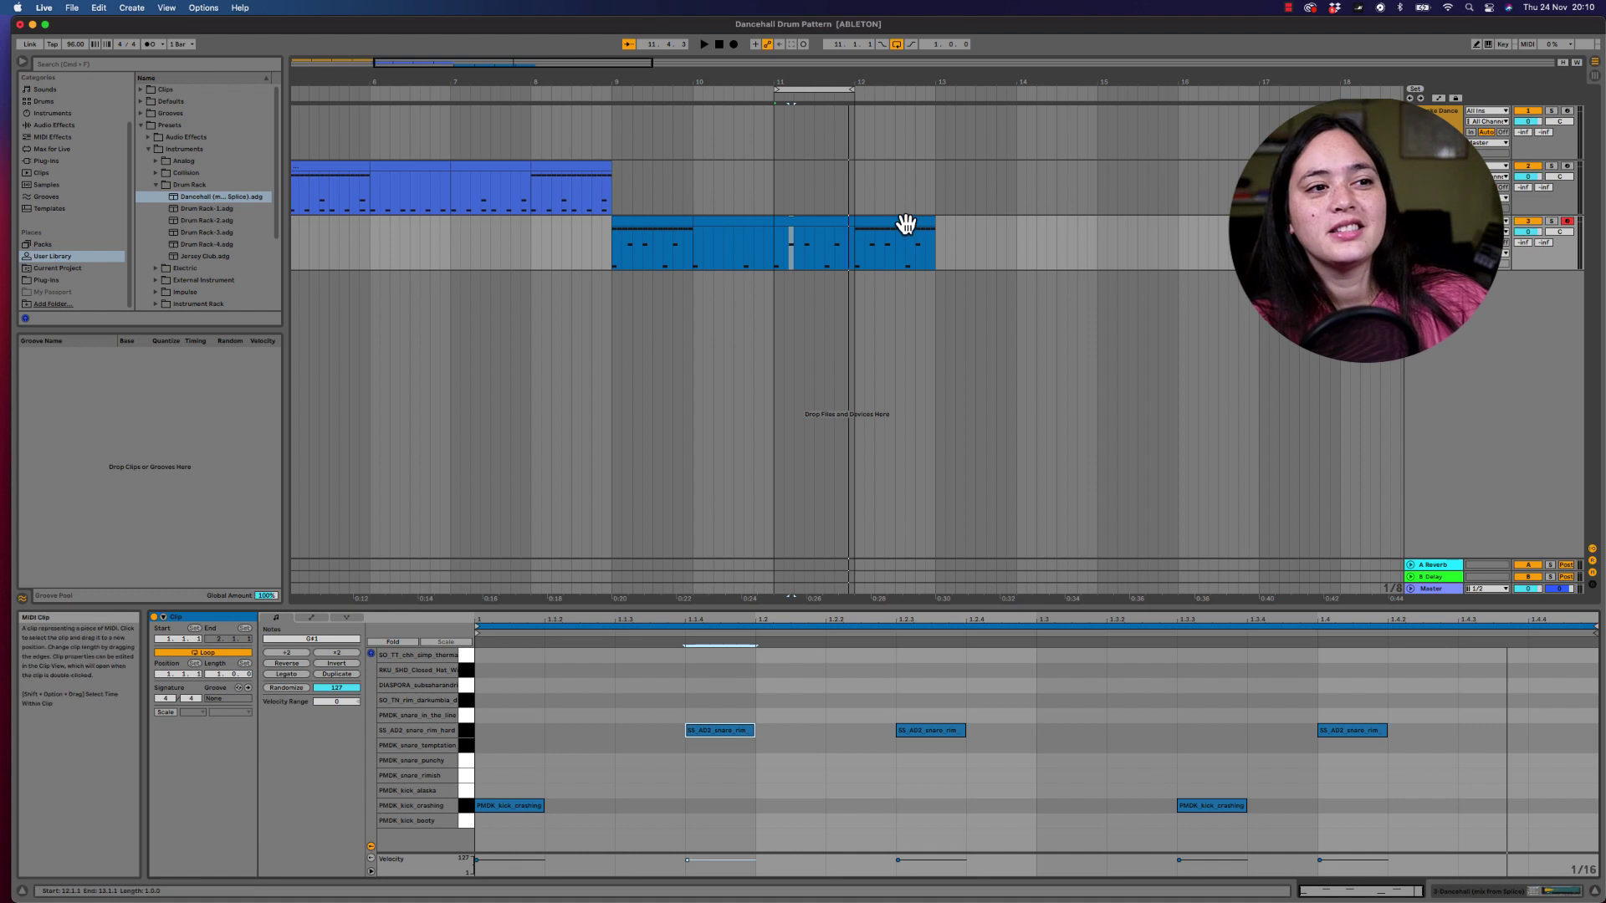
- Split the track-3 clip at bar 12 with Cmd+E and play the new clip
{"action": "key", "text": "super+e"}
{"action": "key", "text": "space"}
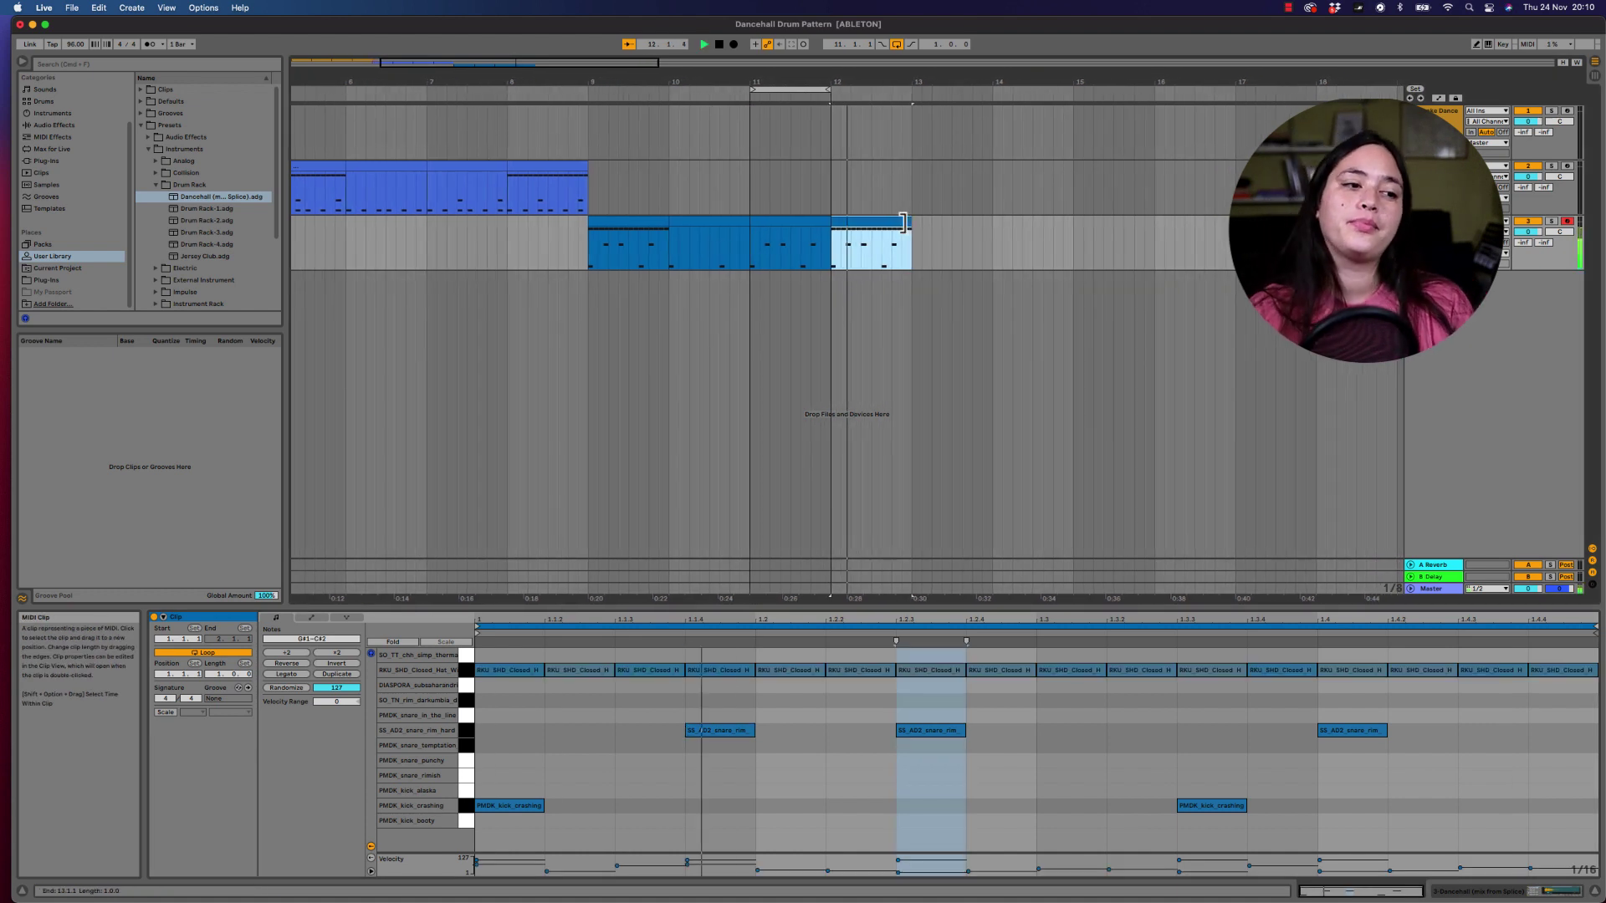